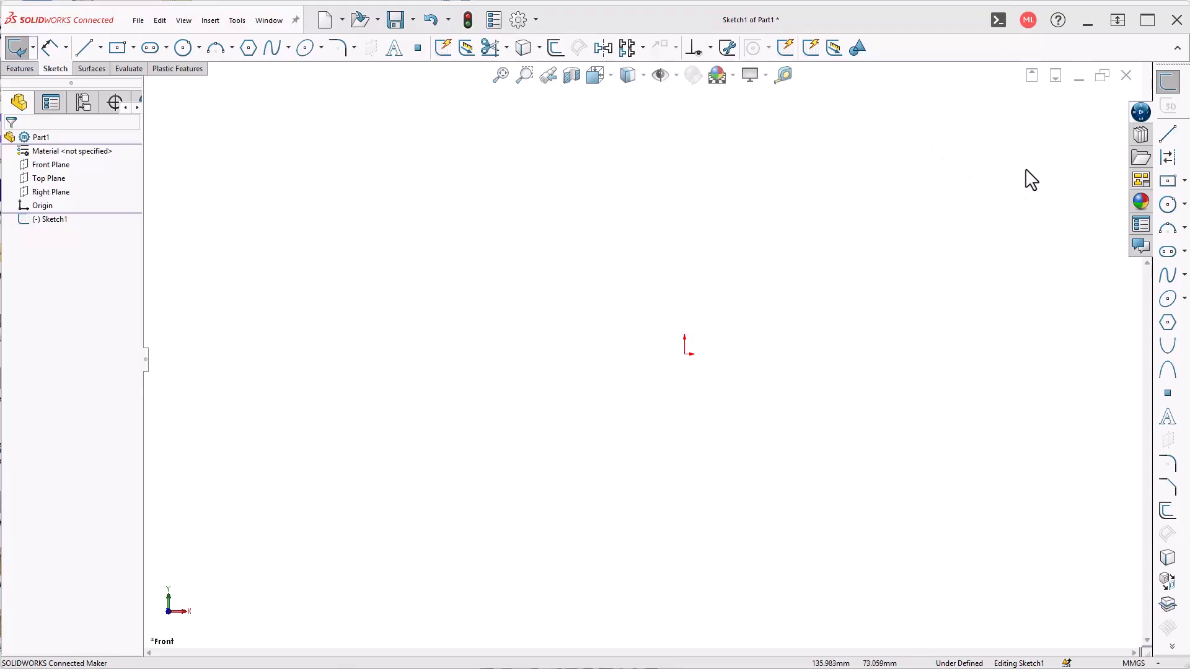
- Sketch a near-horizontal line about 119 mm long above the origin and a very shallow three-point arc below the origin
{"action": "left_click", "coordinate": [1168, 134]}
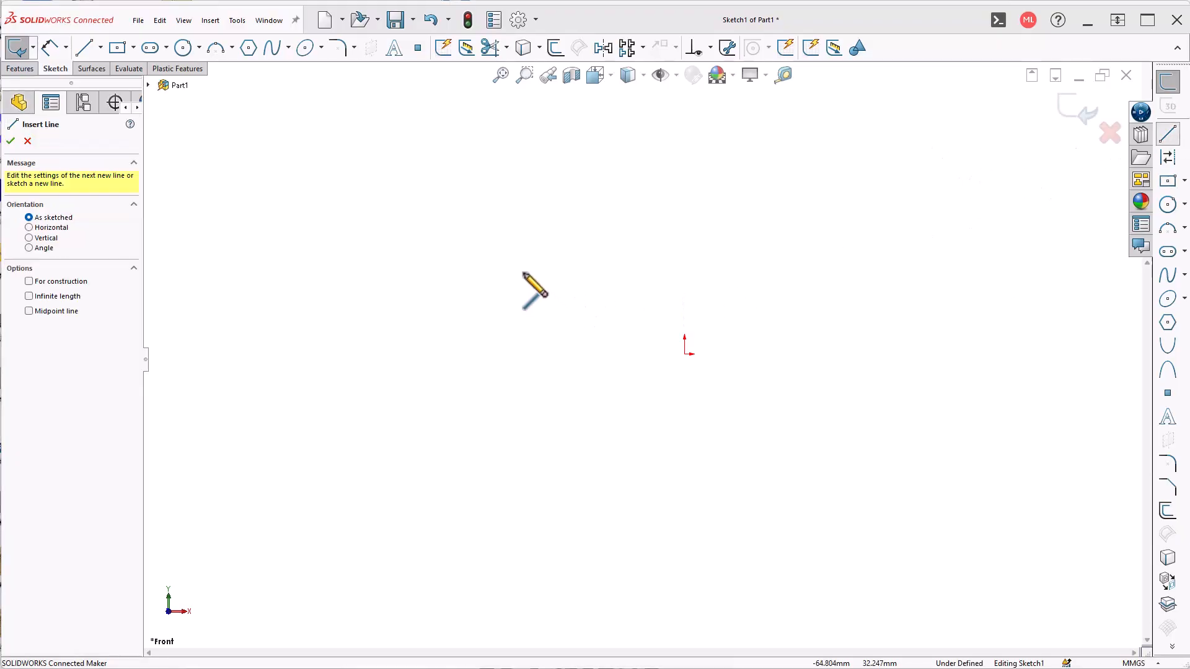
{"action": "left_click", "coordinate": [821, 279]}
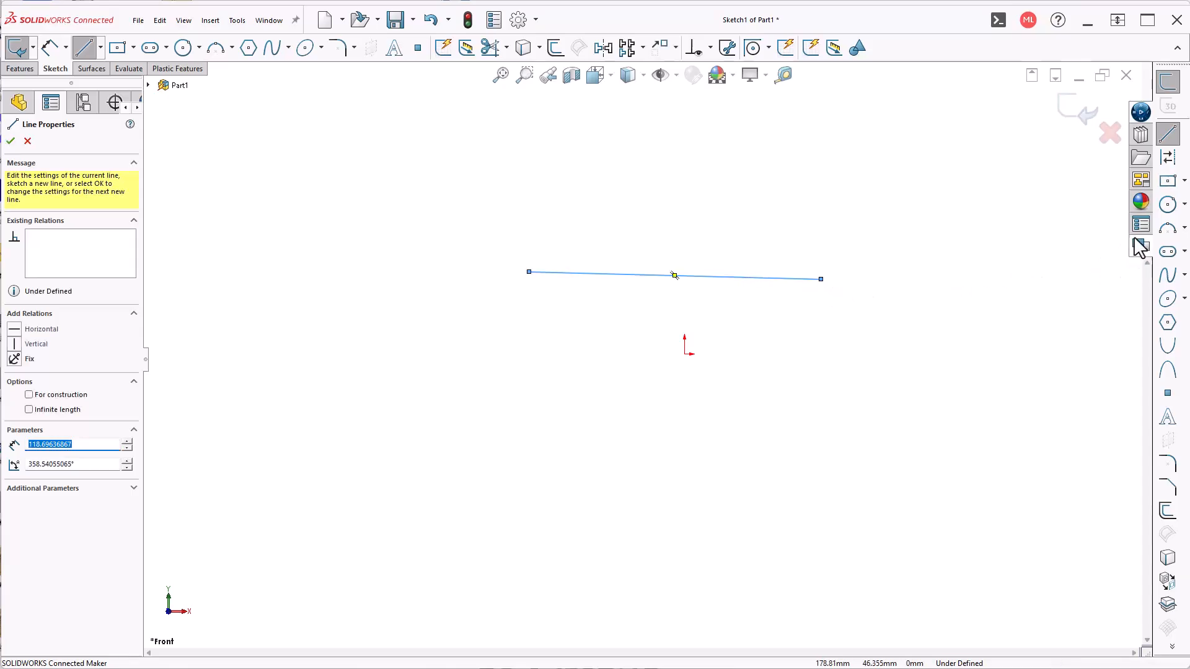
{"action": "left_click", "coordinate": [1169, 229]}
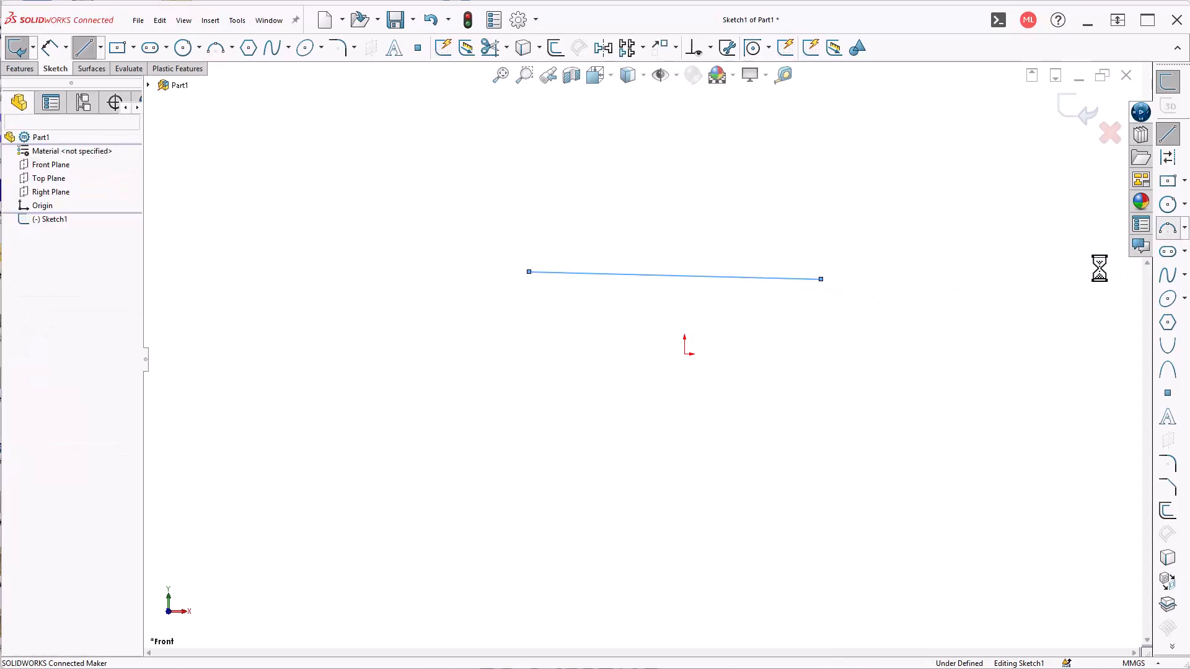
{"action": "left_click", "coordinate": [556, 384]}
{"action": "left_click", "coordinate": [833, 391]}
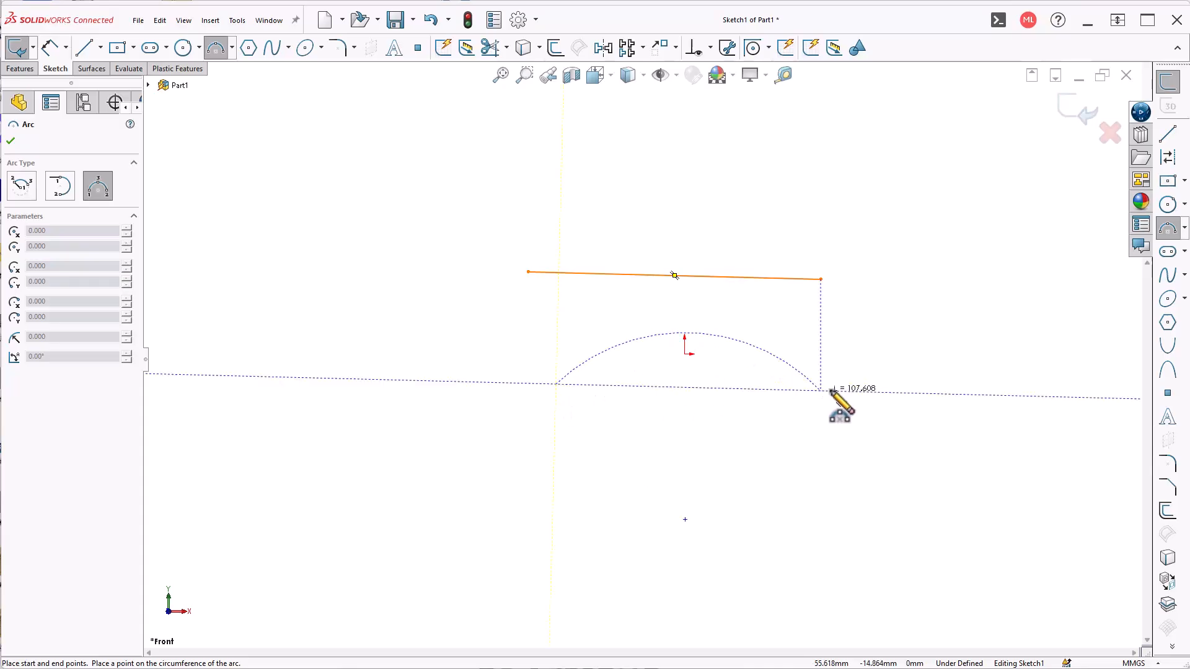
{"action": "left_click", "coordinate": [761, 386]}
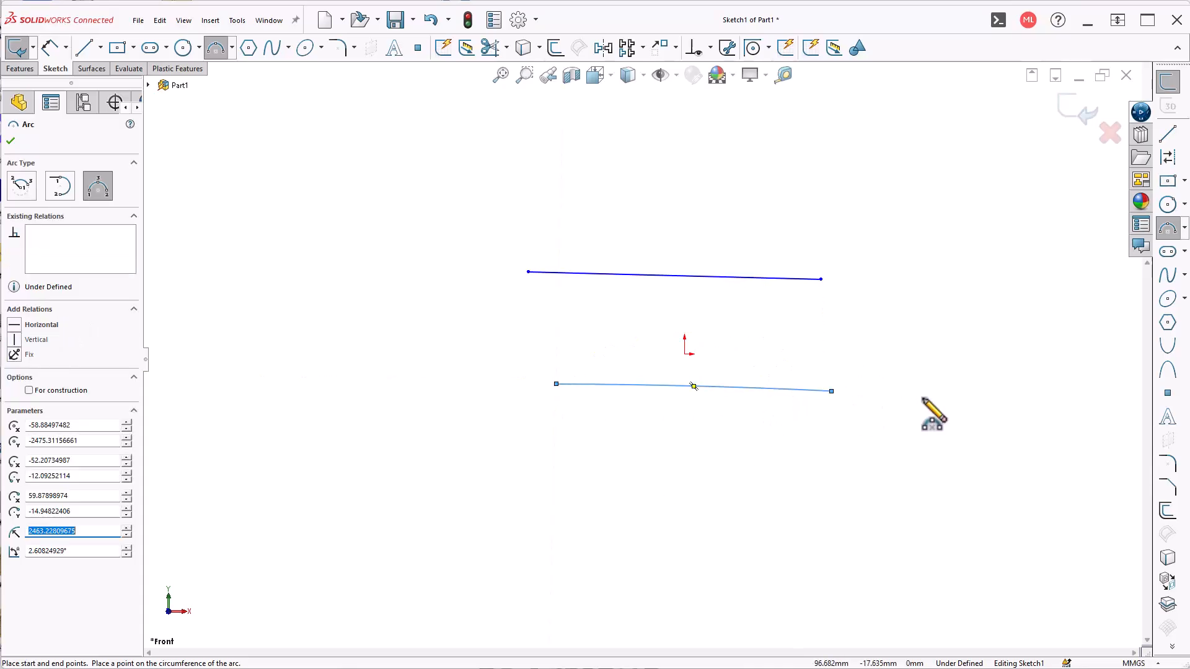
- Sketch a four-point S-shaped spline about 178 mm long below the arc
{"action": "left_click", "coordinate": [1167, 275]}
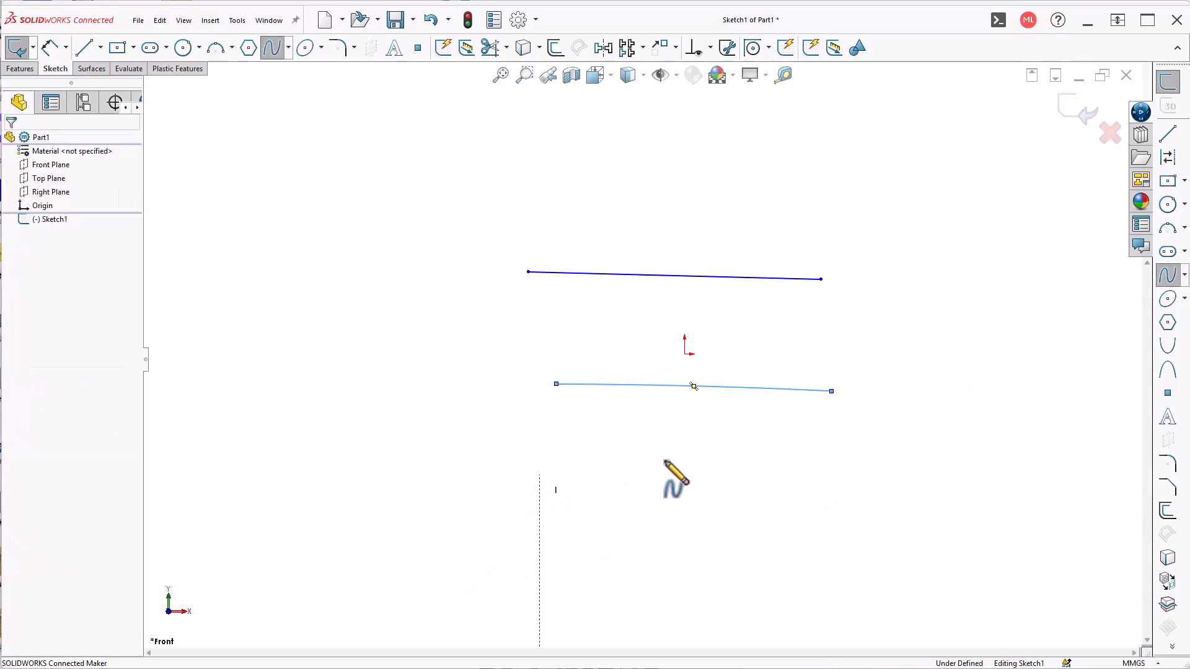
{"action": "left_click", "coordinate": [539, 474]}
{"action": "left_click", "coordinate": [706, 496]}
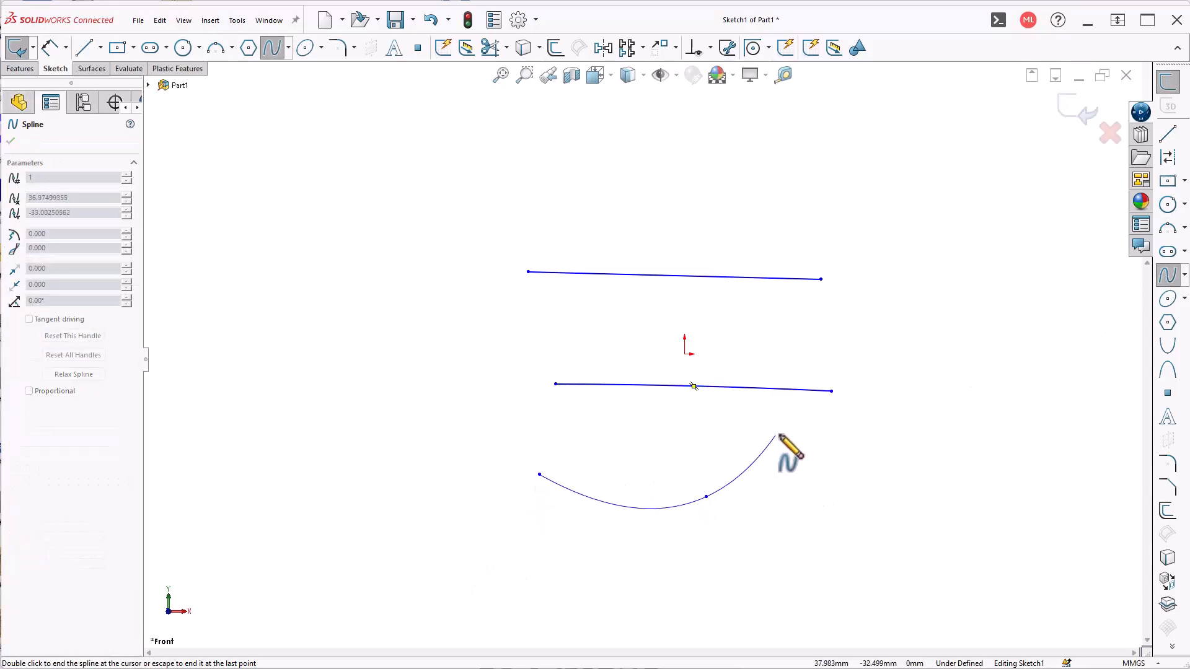
{"action": "left_click", "coordinate": [780, 434]}
{"action": "left_click", "coordinate": [886, 504]}
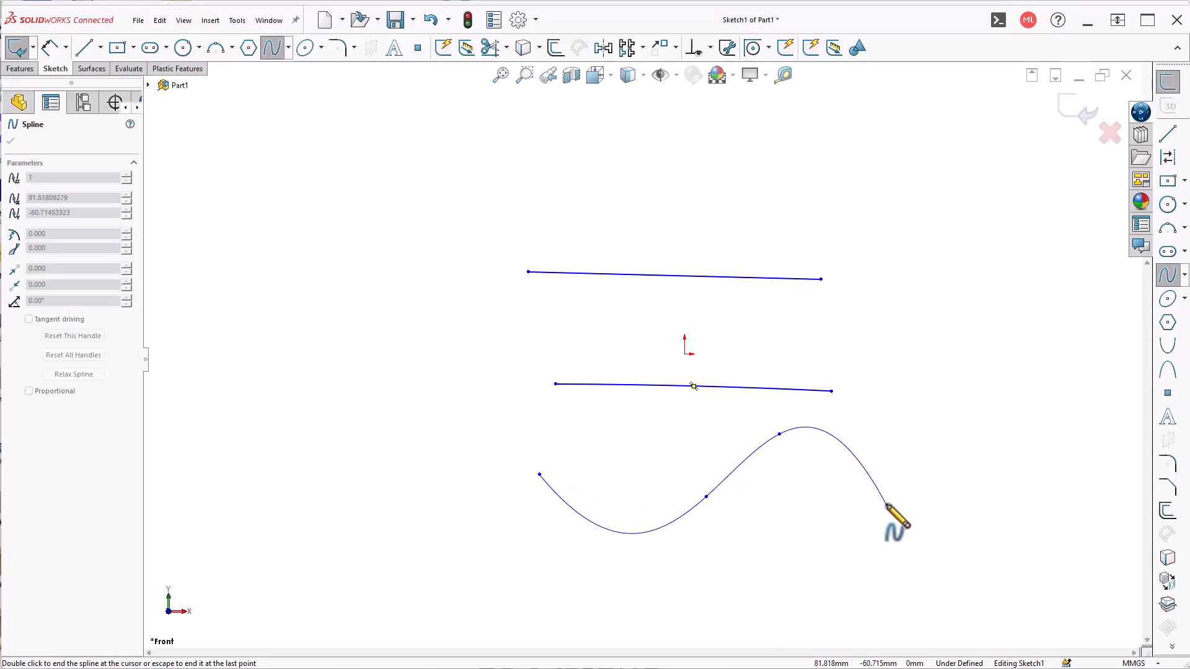
{"action": "key", "text": "Escape"}
- Use Segment to place 8 equidistant sketch points along the upper line
{"action": "left_click", "coordinate": [237, 21]}
{"action": "mouse_move", "coordinate": [291, 285]}
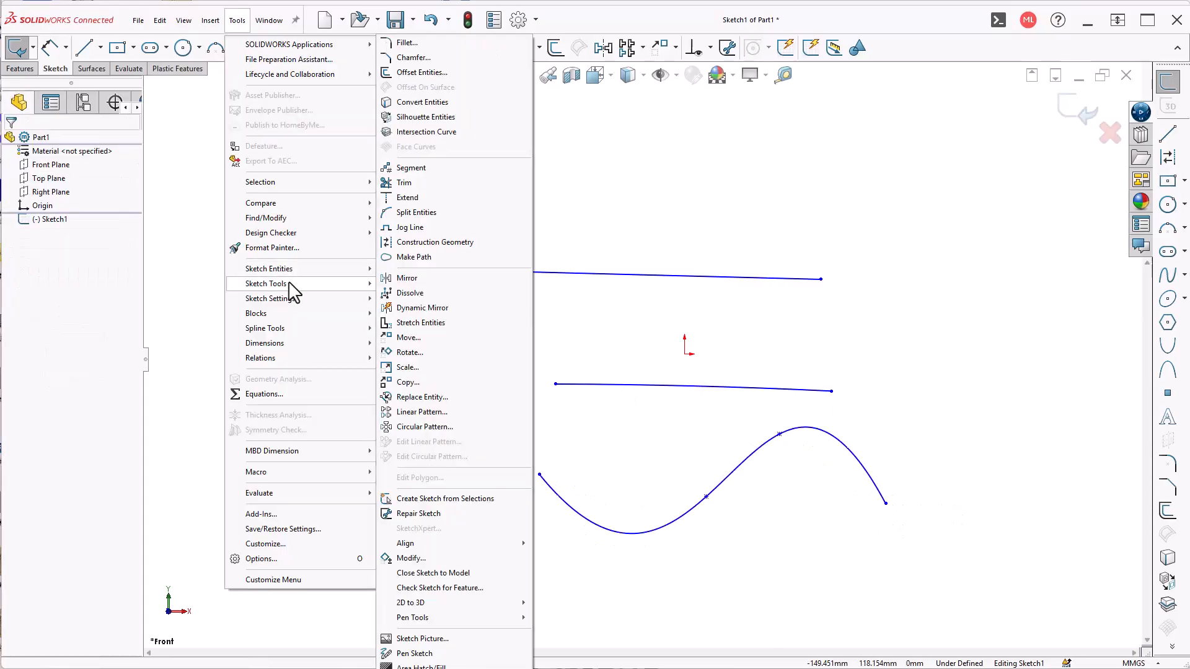
{"action": "left_click", "coordinate": [416, 167]}
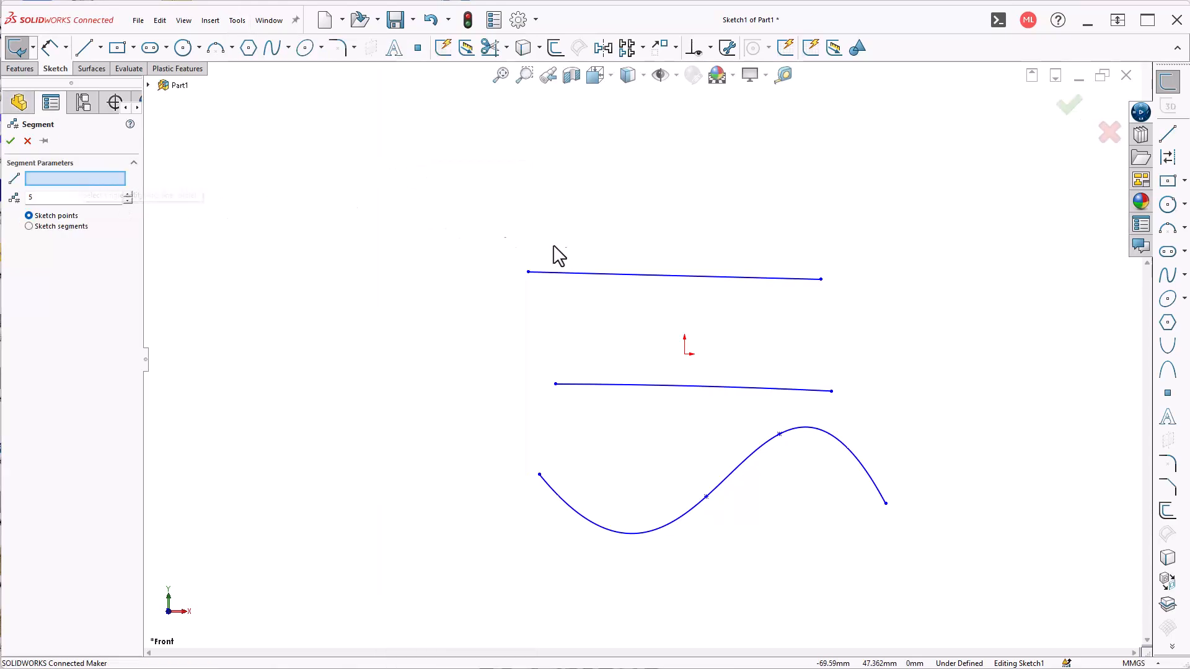
{"action": "left_click", "coordinate": [598, 274]}
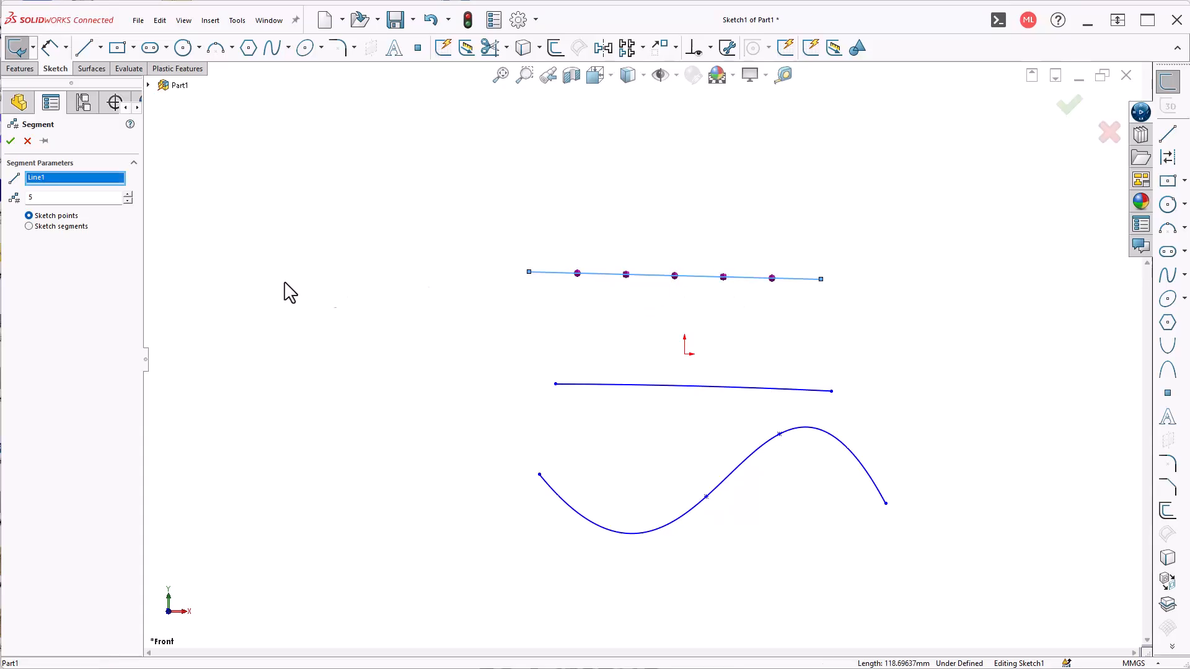
{"action": "left_click", "coordinate": [130, 195]}
{"action": "left_click", "coordinate": [130, 195]}
{"action": "left_click", "coordinate": [130, 195]}
{"action": "left_click", "coordinate": [29, 226]}
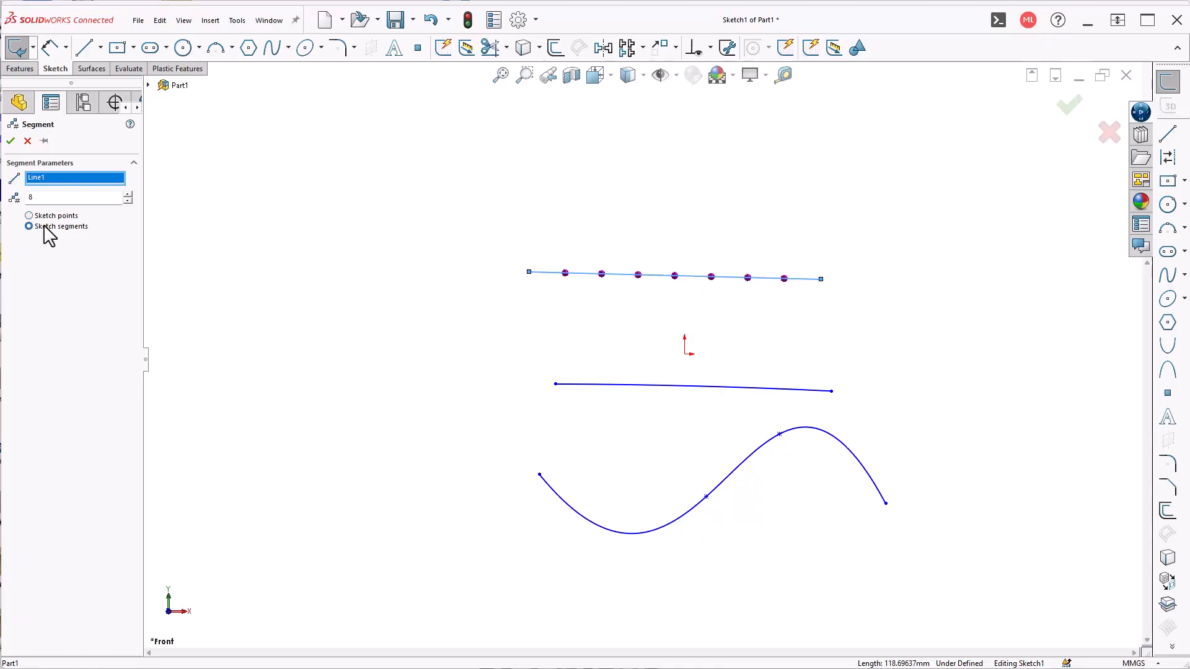
{"action": "left_click", "coordinate": [42, 217]}
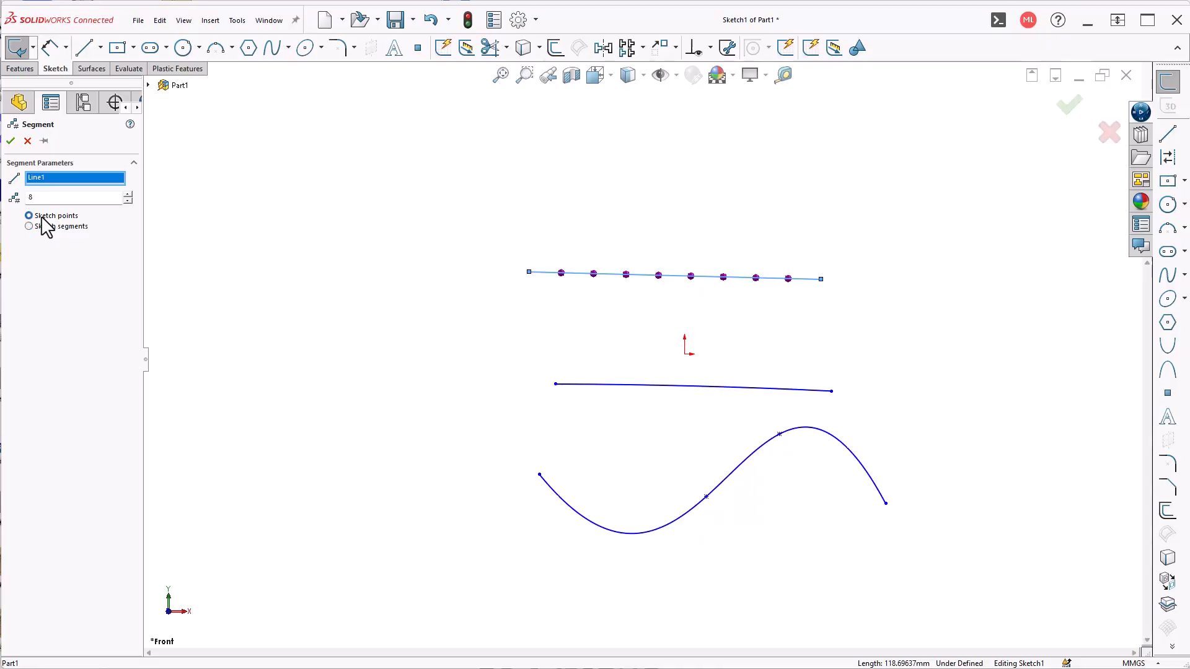
{"action": "left_click", "coordinate": [10, 141]}
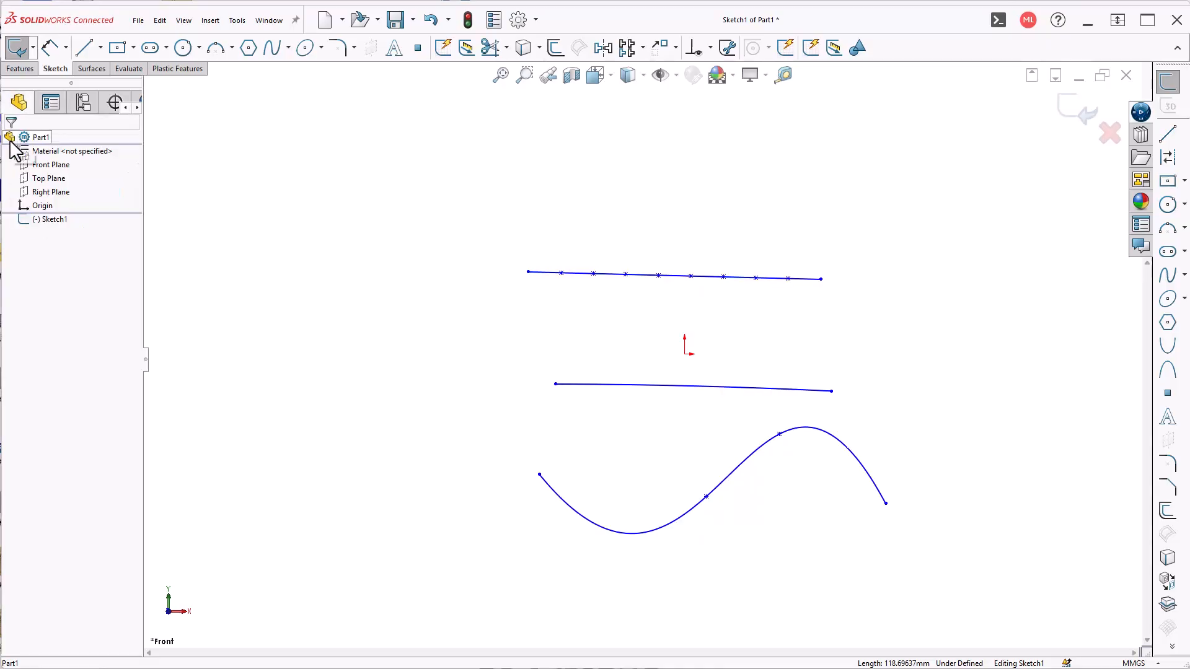
- Inspect the relations on the upper line and on its first segment point
{"action": "left_click", "coordinate": [575, 273]}
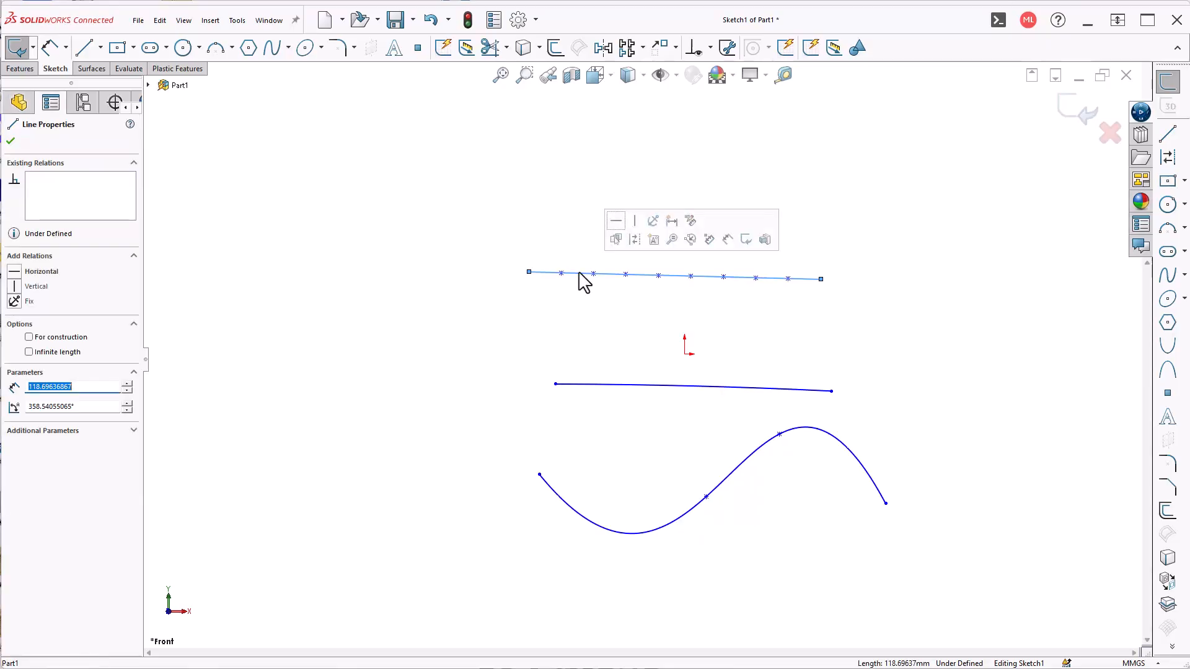
{"action": "left_click", "coordinate": [562, 291]}
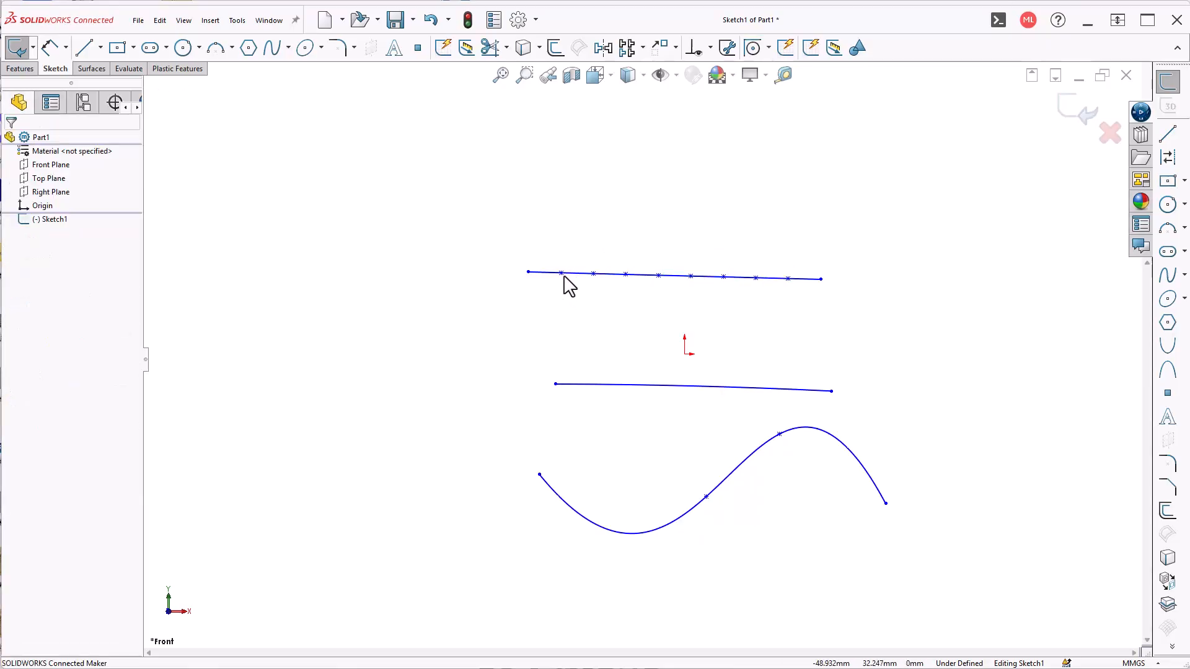
{"action": "left_click", "coordinate": [567, 275]}
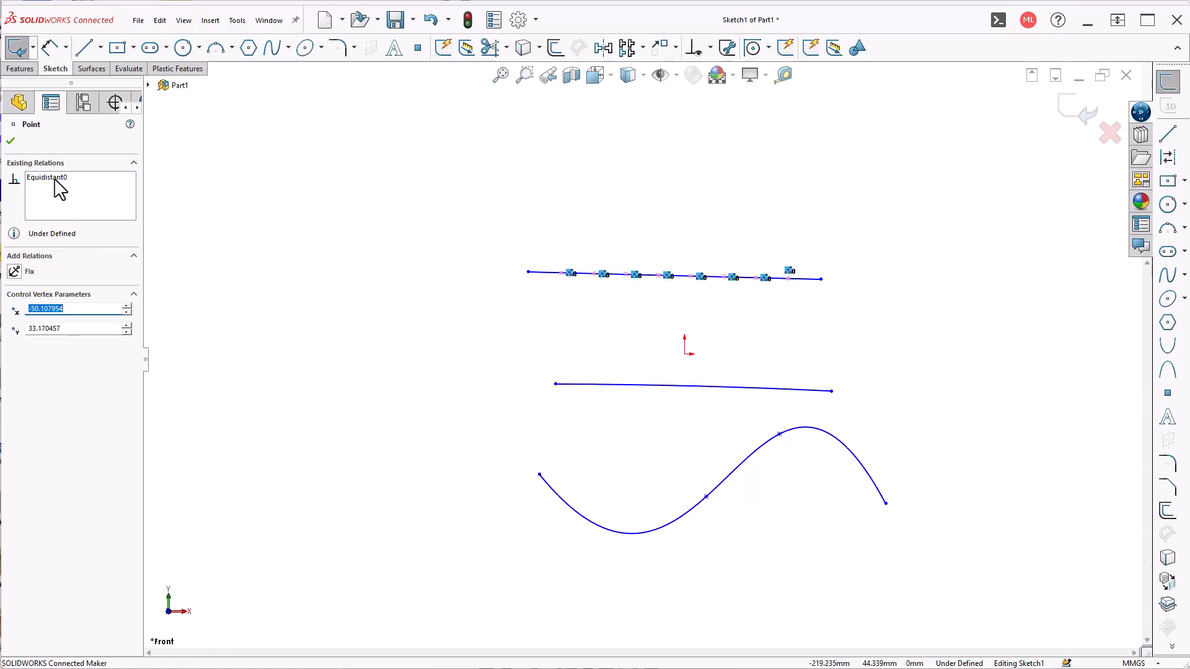
{"action": "key", "text": "Escape"}
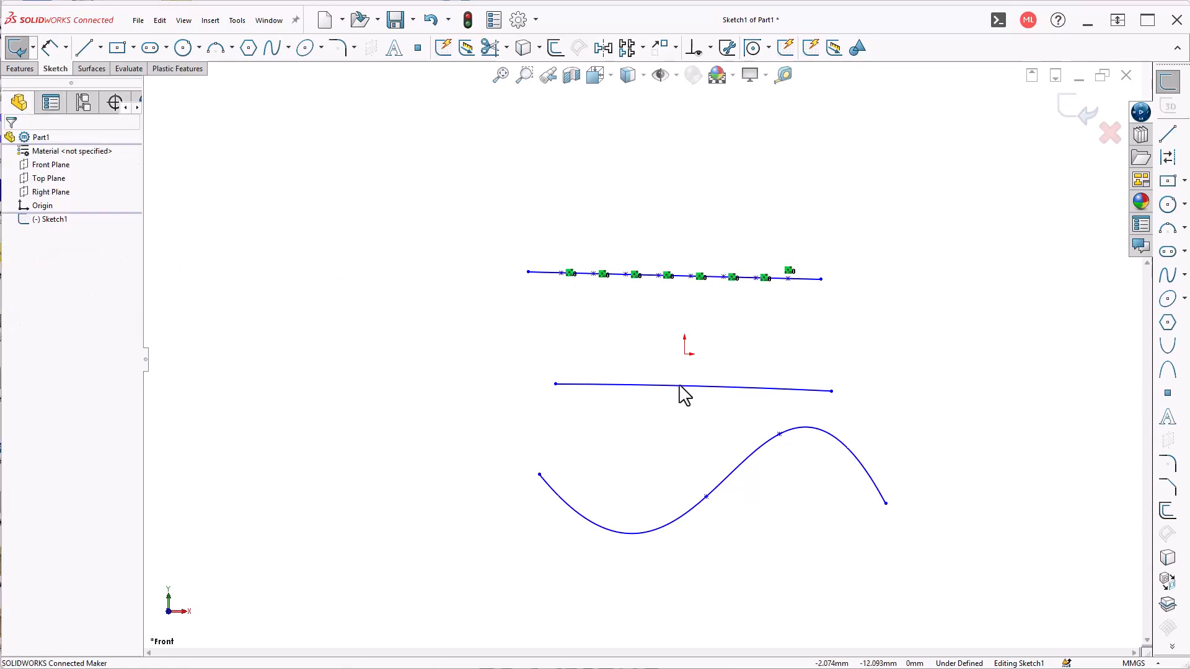
- Reshape the shallow arc by bowing it upward to a radius of about 175 mm
{"action": "left_click", "coordinate": [683, 387]}
{"action": "left_click_drag", "start_coordinate": [685, 388], "coordinate": [691, 371]}
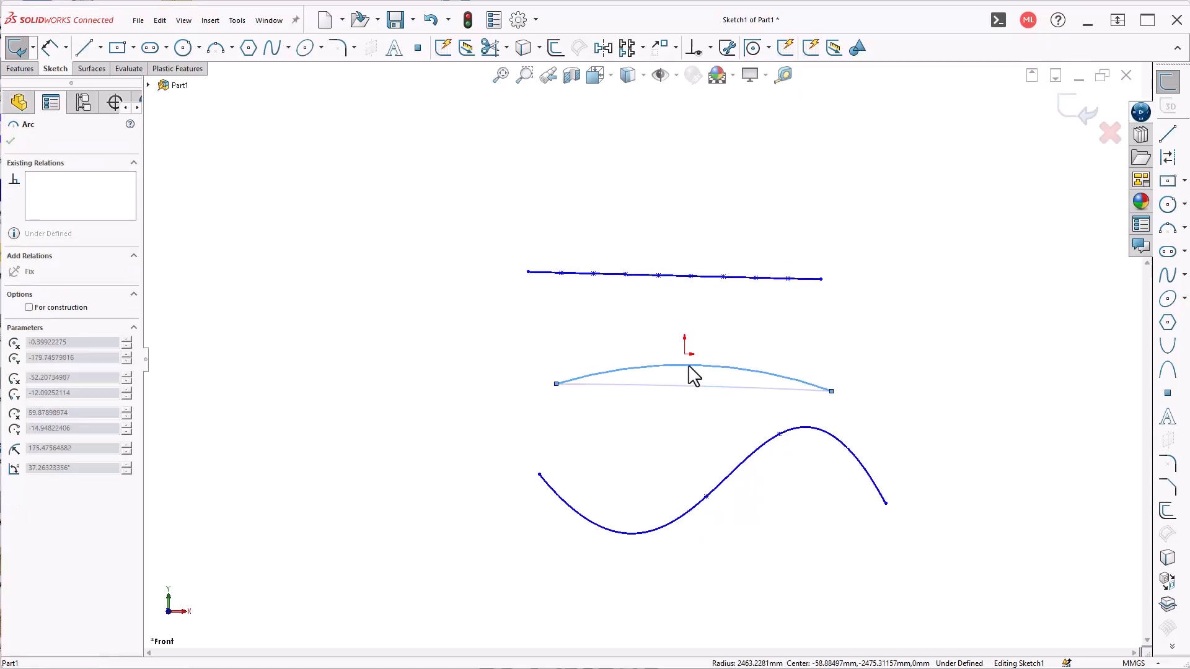
{"action": "left_click", "coordinate": [456, 326]}
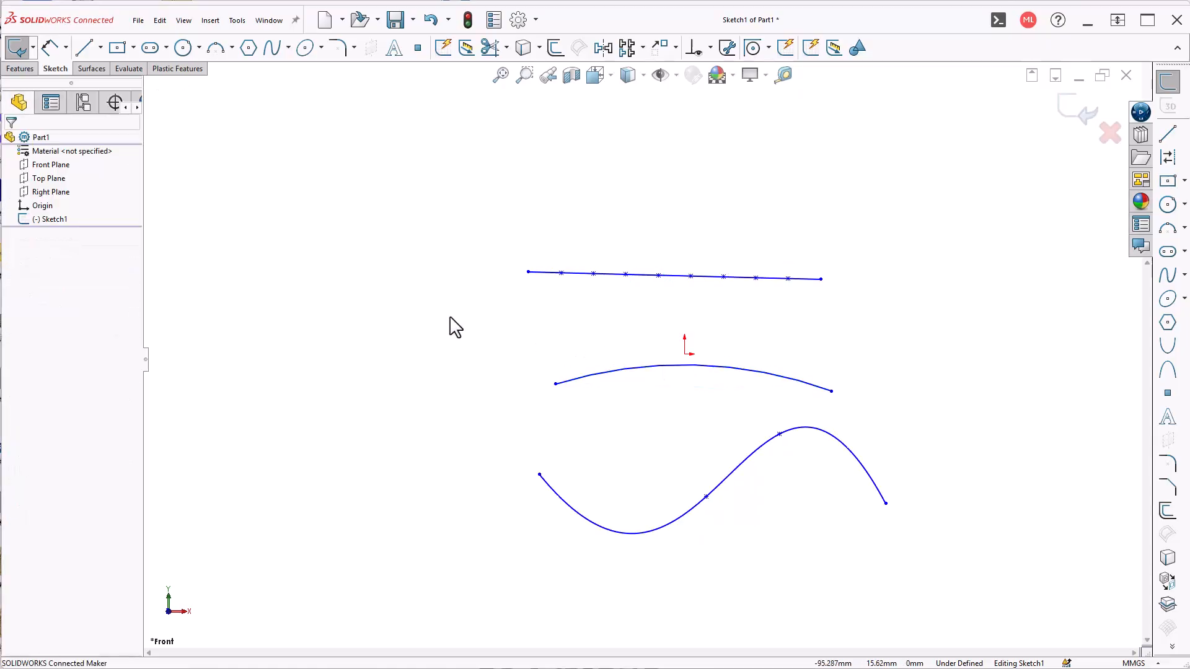
- Split the arc into 8 equal sketch segments with Segment and inspect the relations of its second segment
{"action": "right_click", "coordinate": [455, 327]}
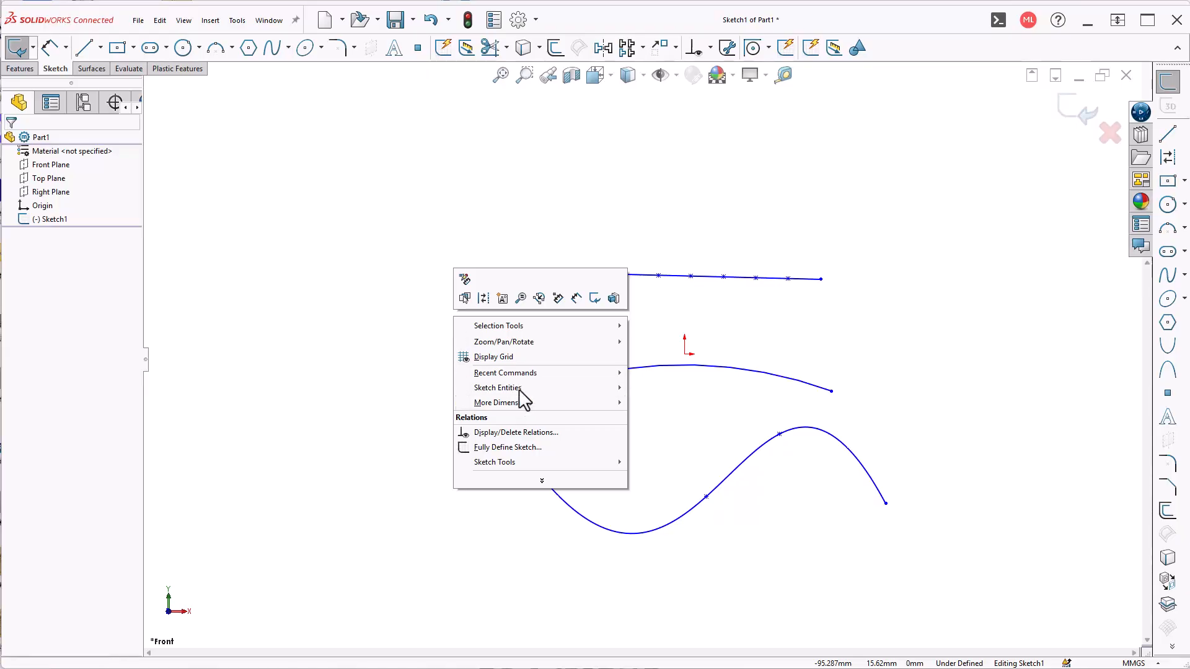
{"action": "mouse_move", "coordinate": [529, 380]}
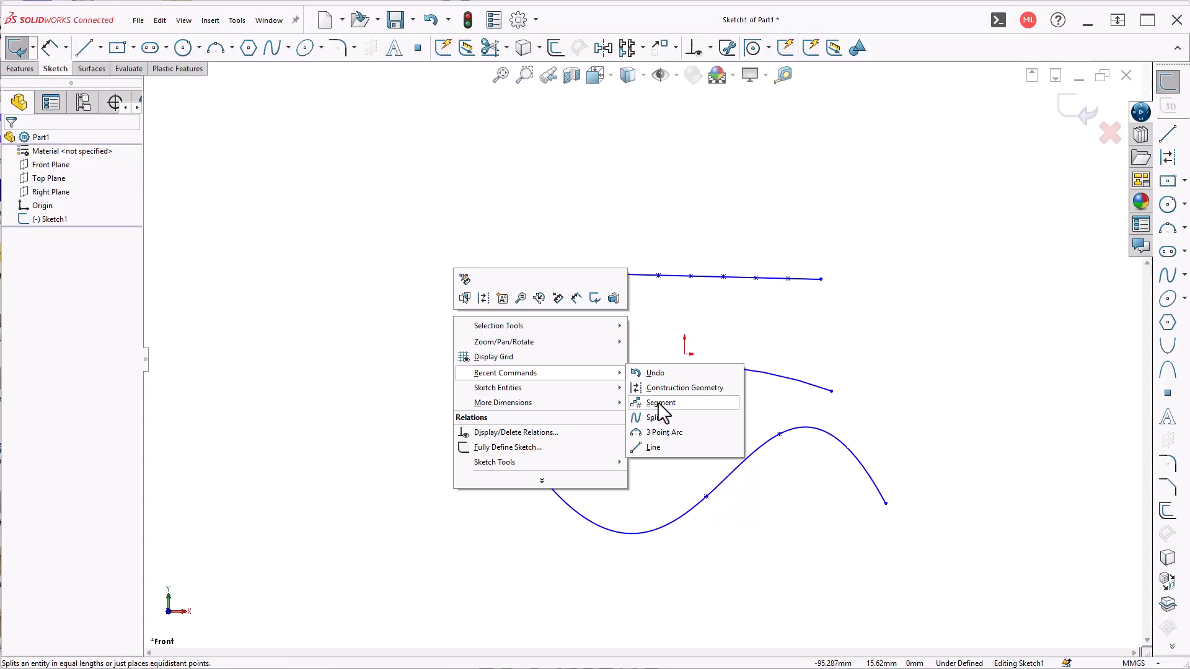
{"action": "left_click", "coordinate": [661, 404]}
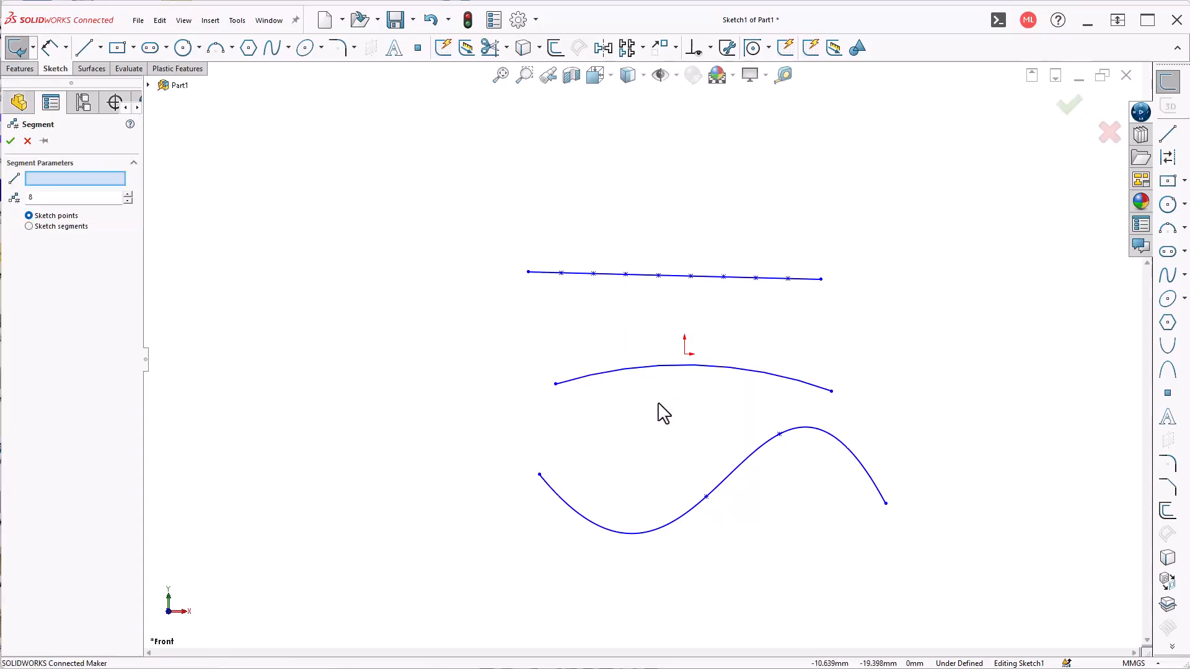
{"action": "left_click", "coordinate": [28, 227]}
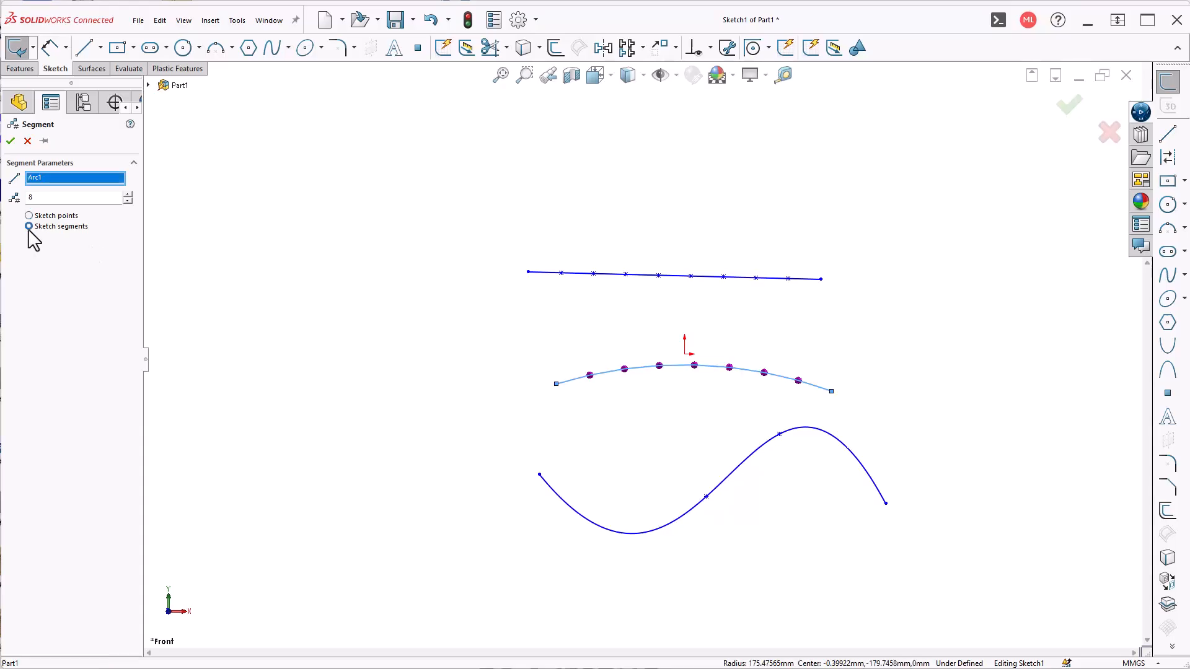
{"action": "left_click", "coordinate": [10, 140]}
{"action": "left_click", "coordinate": [605, 373]}
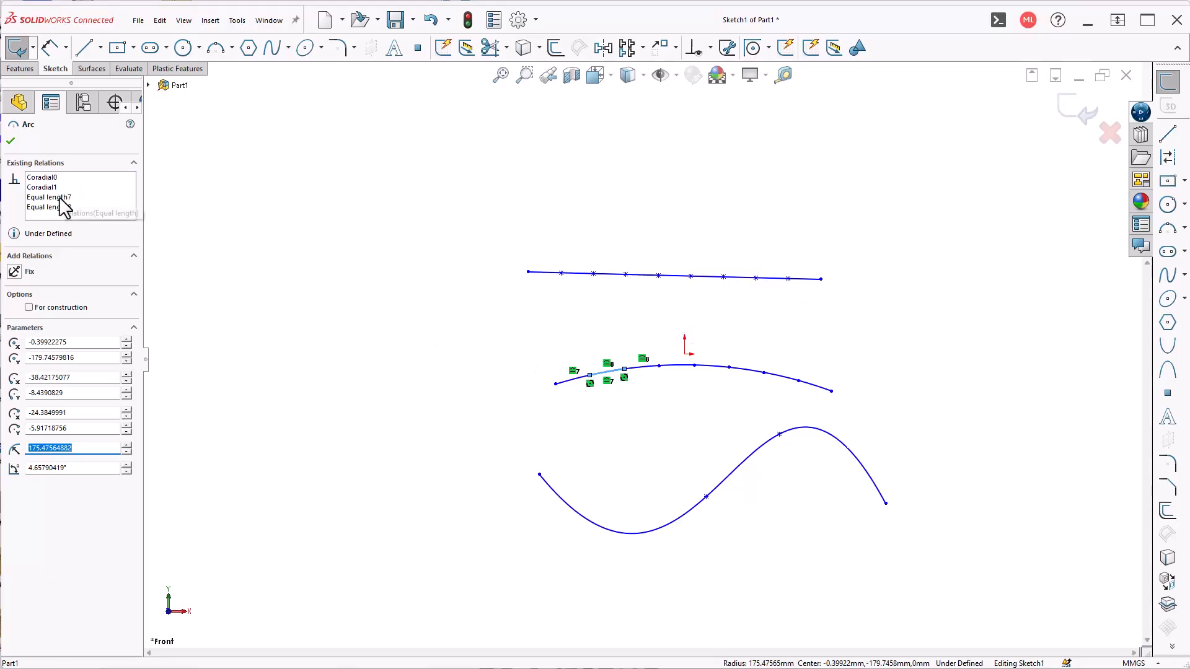
{"action": "left_click", "coordinate": [583, 455]}
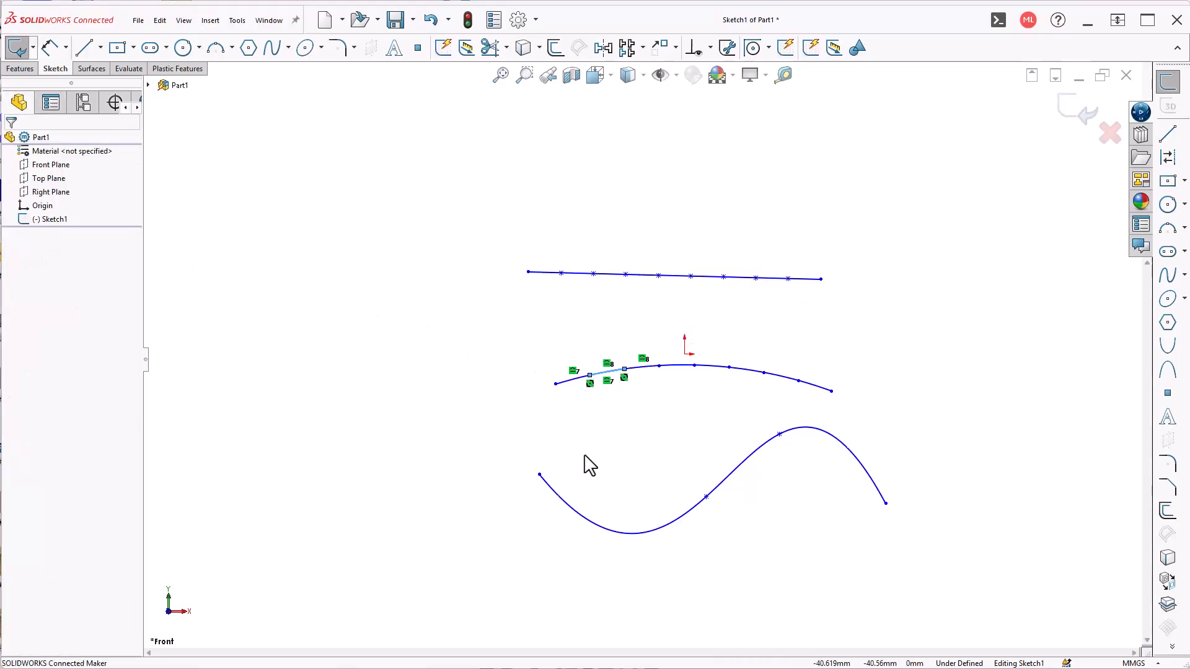
- Split the spline into 8 sketch segments with Segment, allowing its conversion to a fixed shape spline
{"action": "left_click", "coordinate": [625, 538]}
{"action": "left_click", "coordinate": [615, 456]}
{"action": "right_click", "coordinate": [615, 457]}
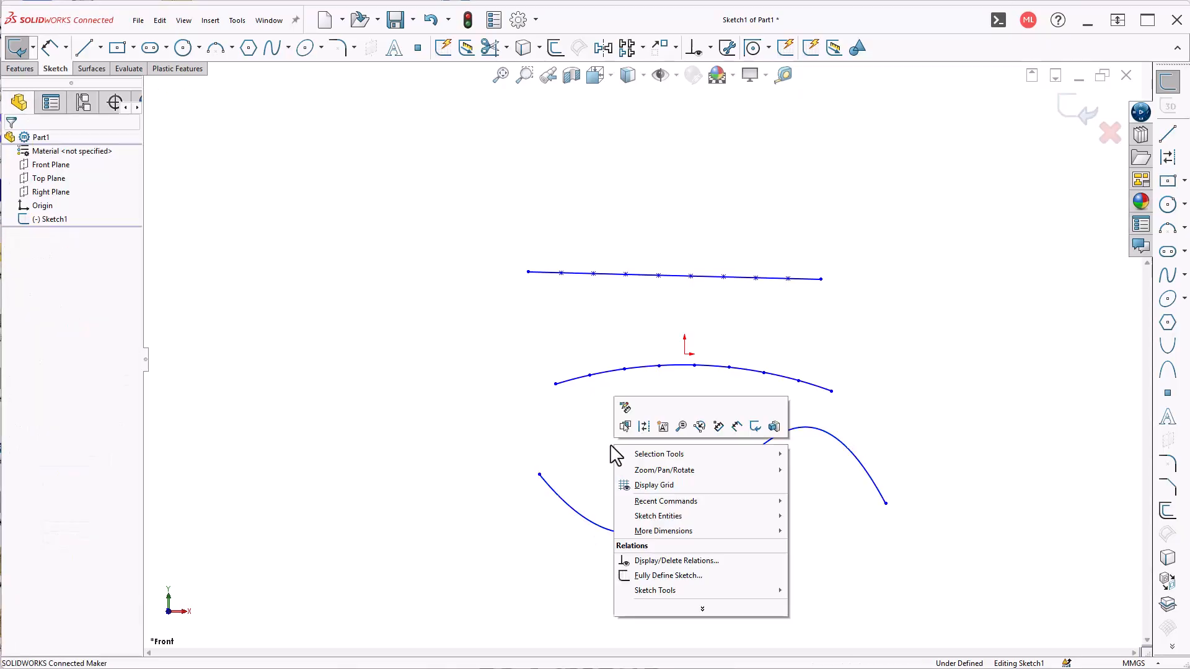
{"action": "mouse_move", "coordinate": [776, 511]}
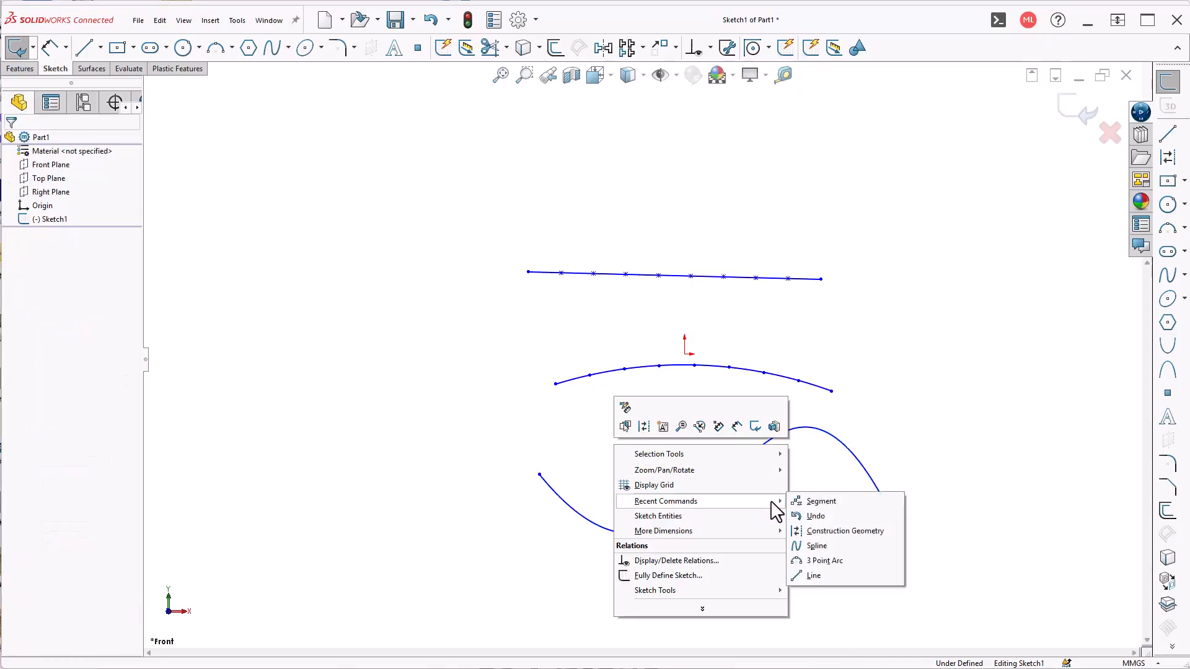
{"action": "left_click", "coordinate": [816, 502]}
{"action": "left_click", "coordinate": [742, 468]}
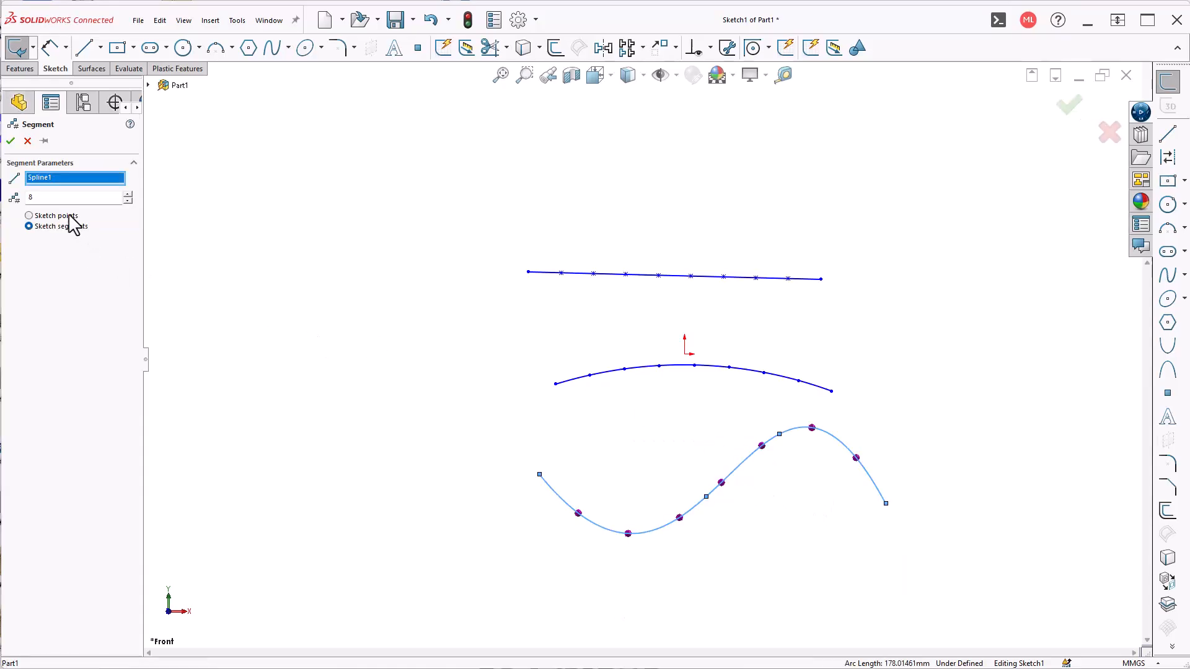
{"action": "left_click", "coordinate": [10, 140]}
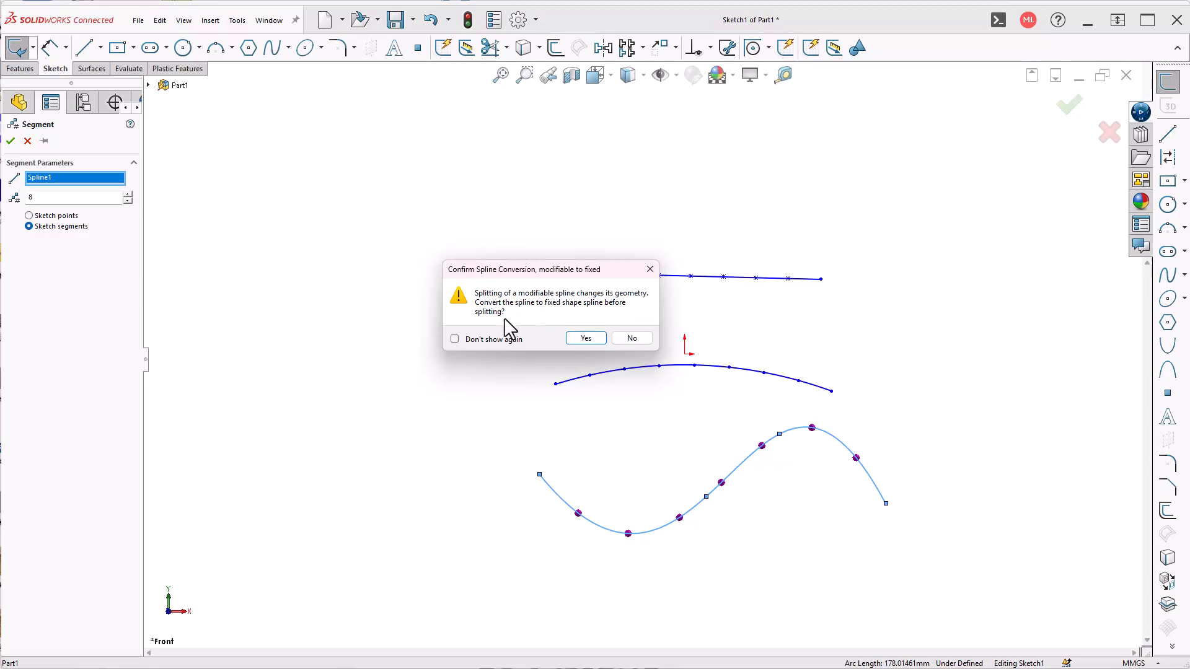
{"action": "left_click", "coordinate": [585, 338]}
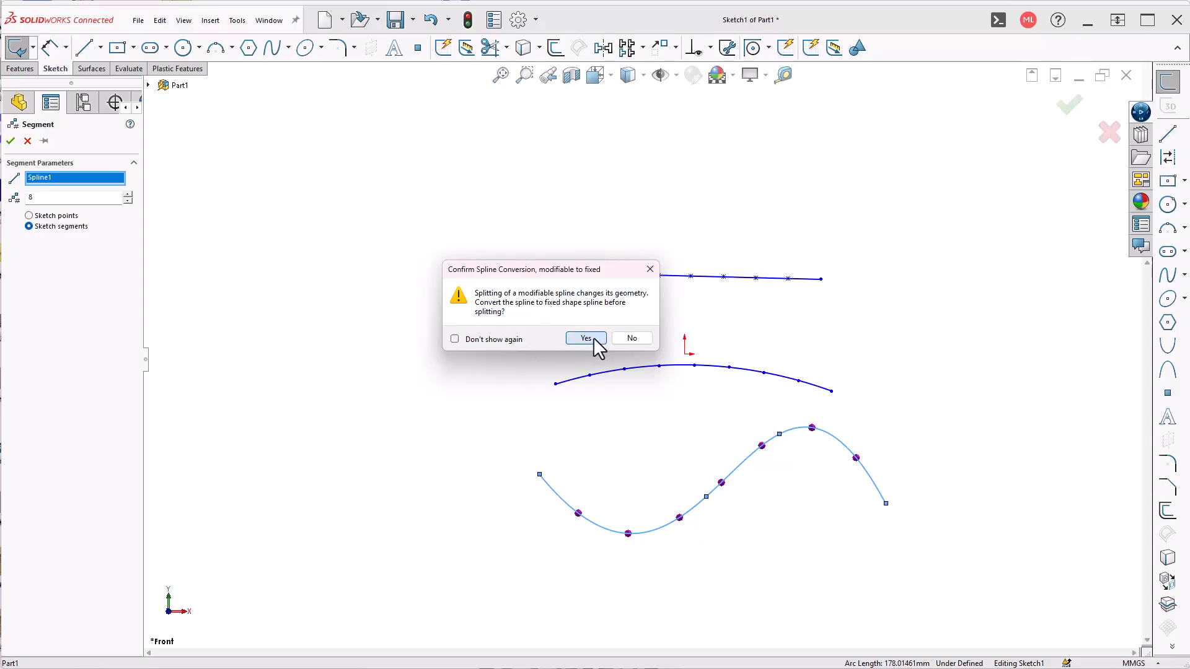
- Examine the spline's split segments and a division point, including their relations
{"action": "left_click", "coordinate": [563, 502]}
{"action": "left_click", "coordinate": [610, 531]}
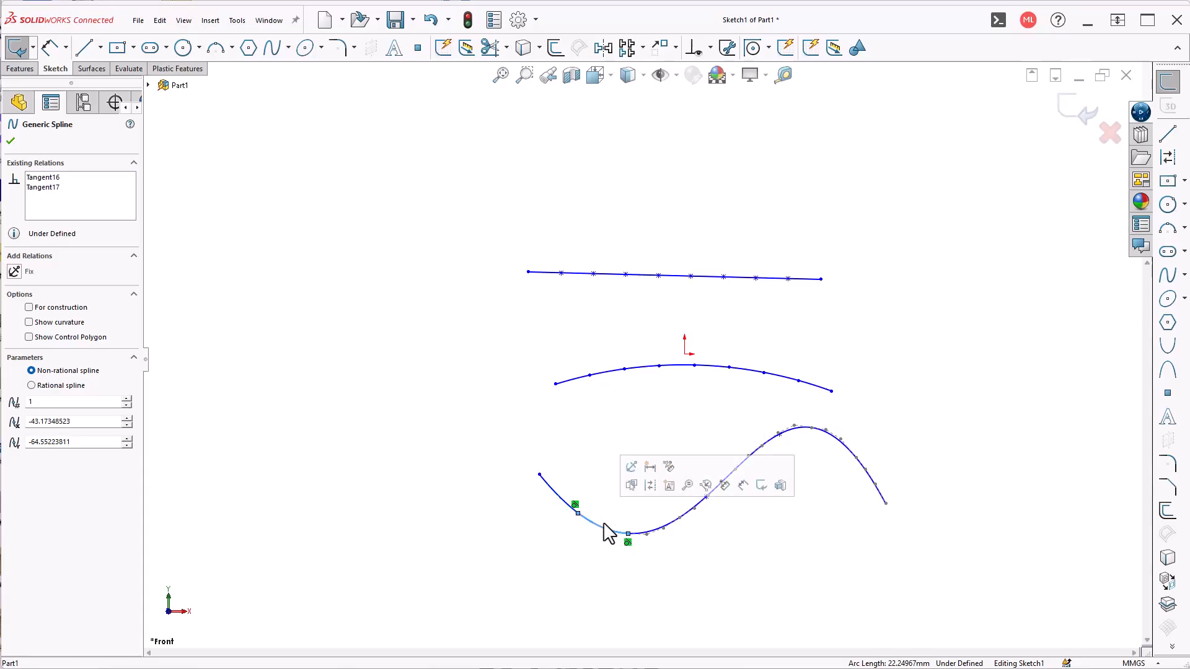
{"action": "left_click", "coordinate": [681, 518]}
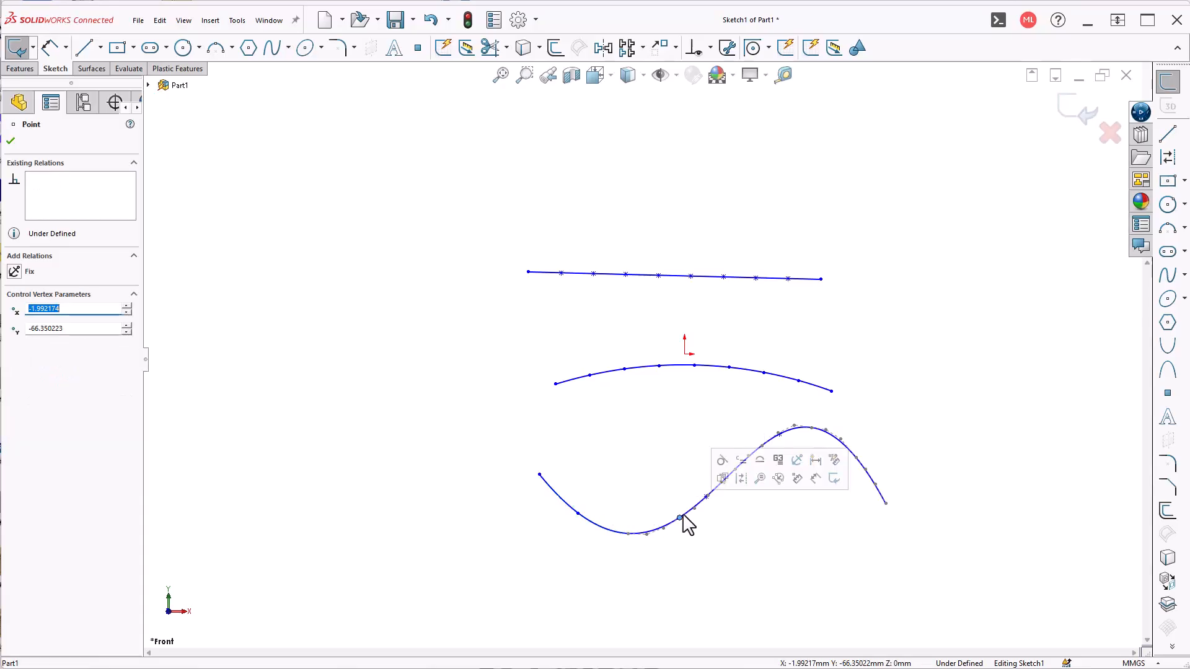
{"action": "scroll", "coordinate": [686, 516], "scroll_direction": "down", "scroll_amount": 1}
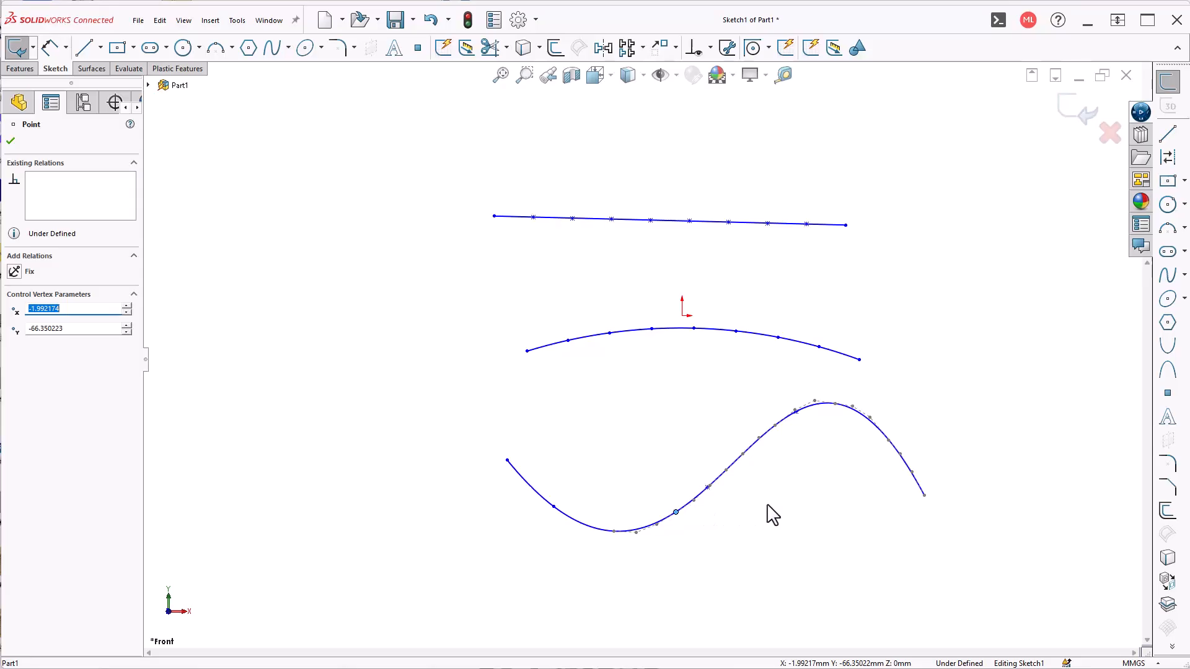
{"action": "key", "text": "Escape"}
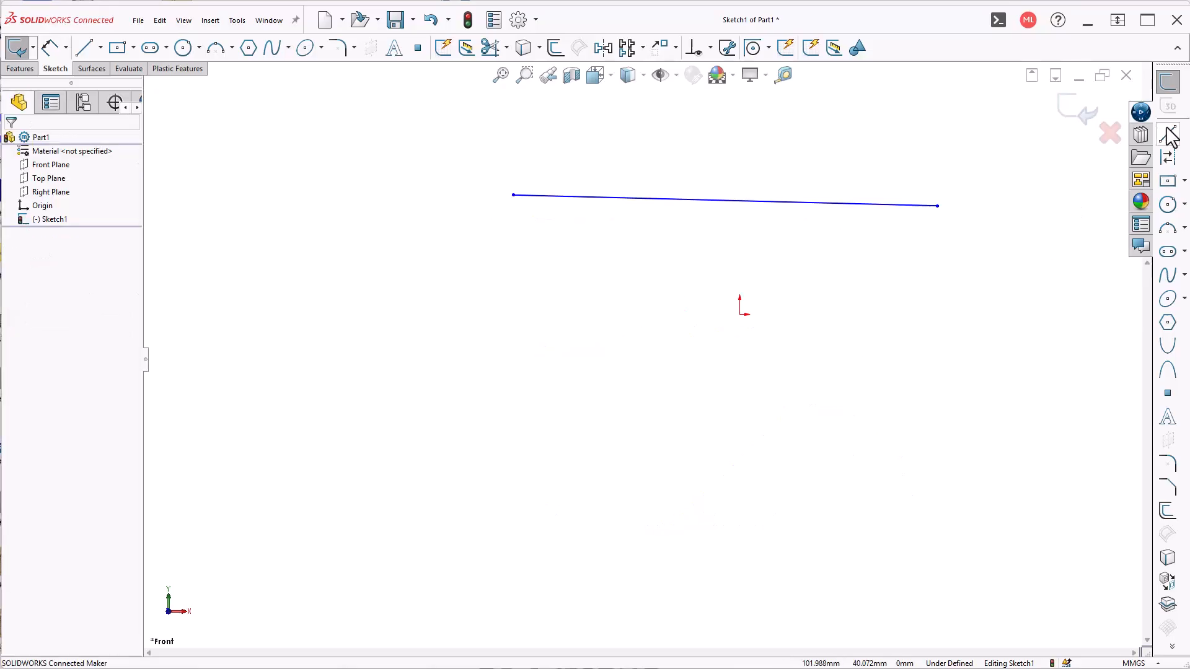
- Sketch a near-vertical line about 54 mm long and a 30 mm line, both crossing the long line, plus a separate 43 mm slanted line between them
{"action": "left_click", "coordinate": [1169, 134]}
{"action": "left_click_drag", "start_coordinate": [629, 126], "coordinate": [621, 320]}
{"action": "left_click_drag", "start_coordinate": [678, 374], "coordinate": [769, 252]}
{"action": "key", "text": "Escape"}
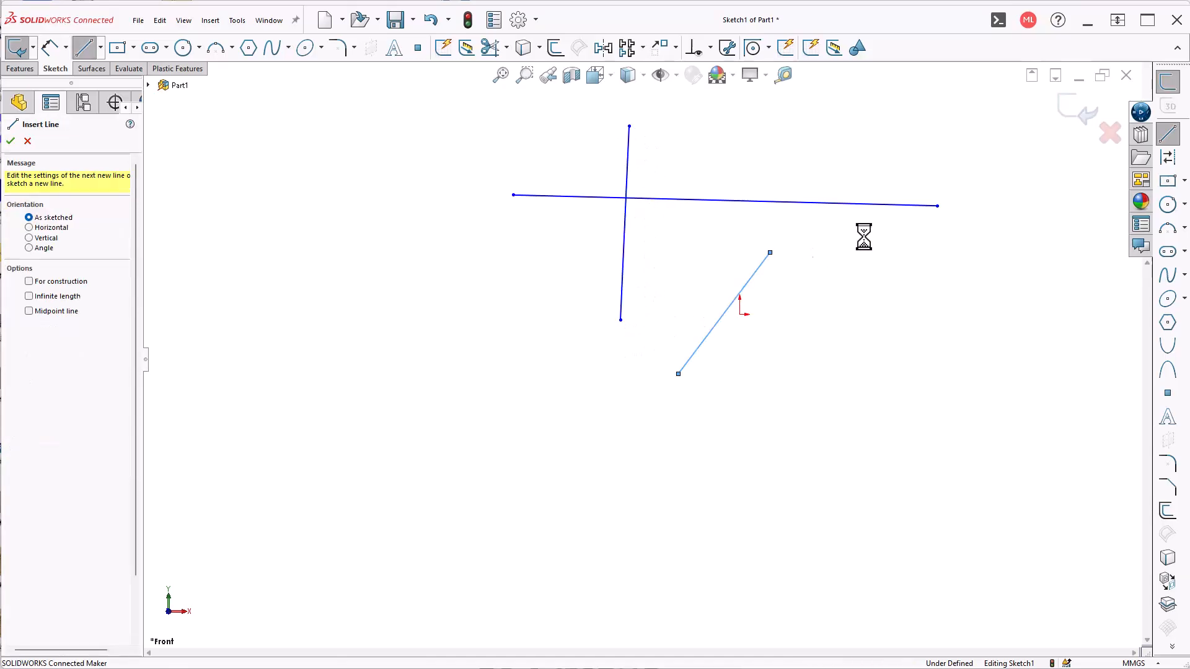
{"action": "left_click", "coordinate": [1170, 138]}
{"action": "left_click_drag", "start_coordinate": [881, 158], "coordinate": [908, 270]}
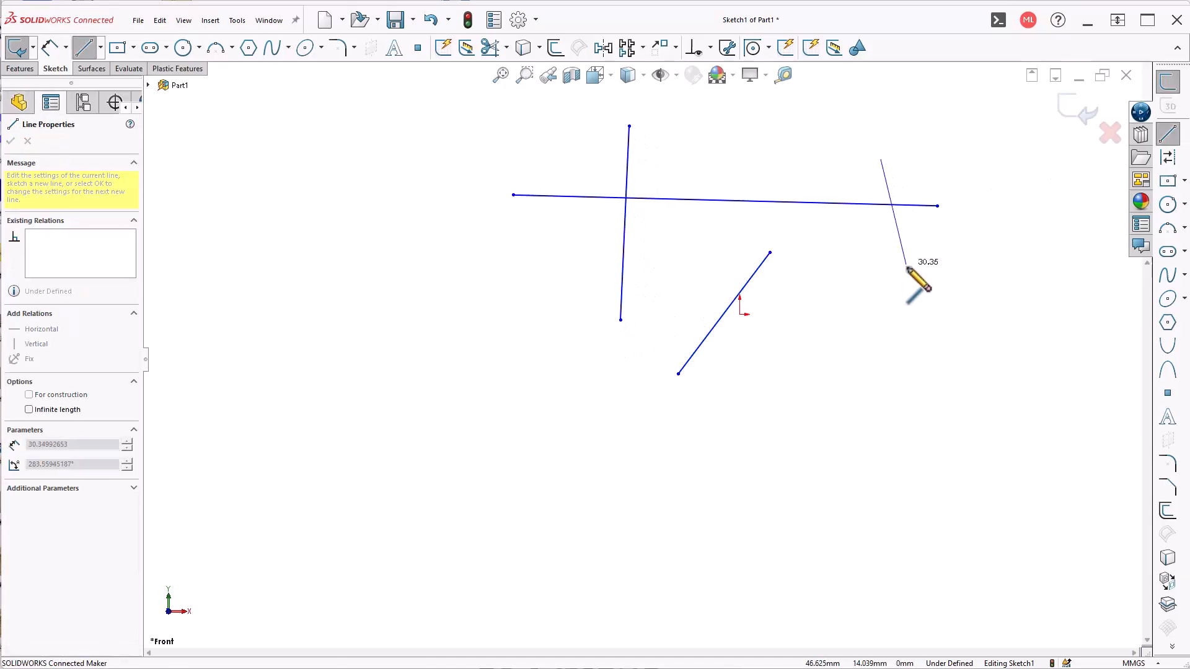
- Try Trim to closest on the near-vertical line's portion above the long line, and undo the trim
{"action": "left_click", "coordinate": [503, 52]}
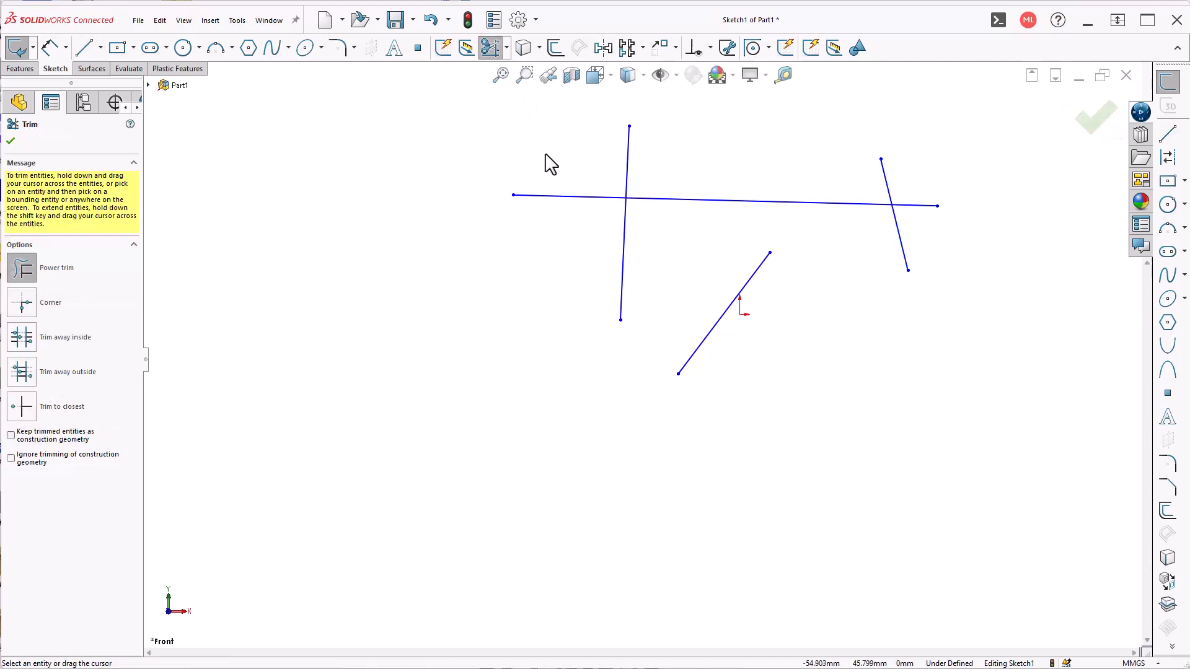
{"action": "left_click", "coordinate": [26, 409]}
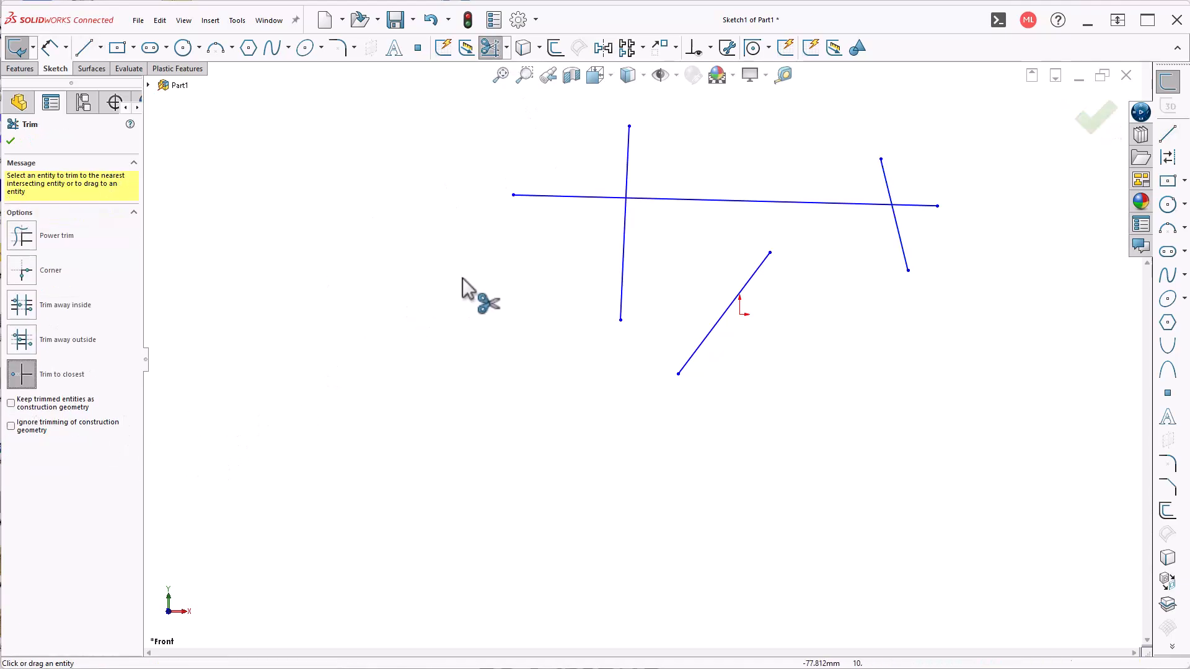
{"action": "left_click", "coordinate": [625, 166]}
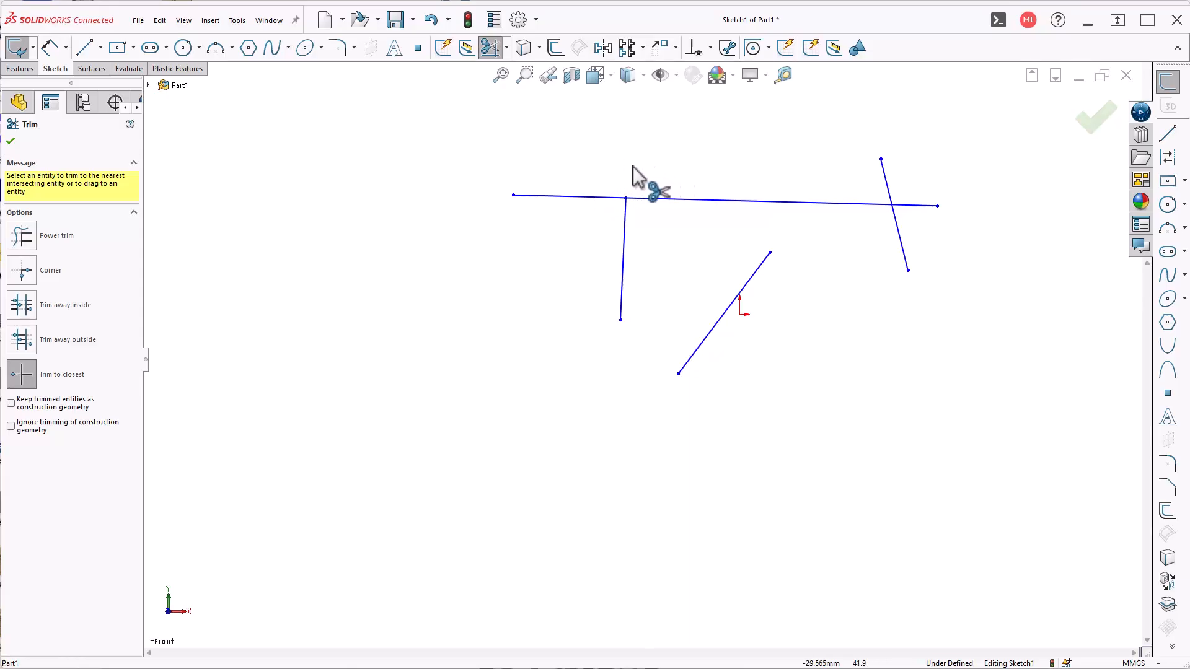
{"action": "key", "text": "Escape"}
{"action": "key", "text": "ctrl+z"}
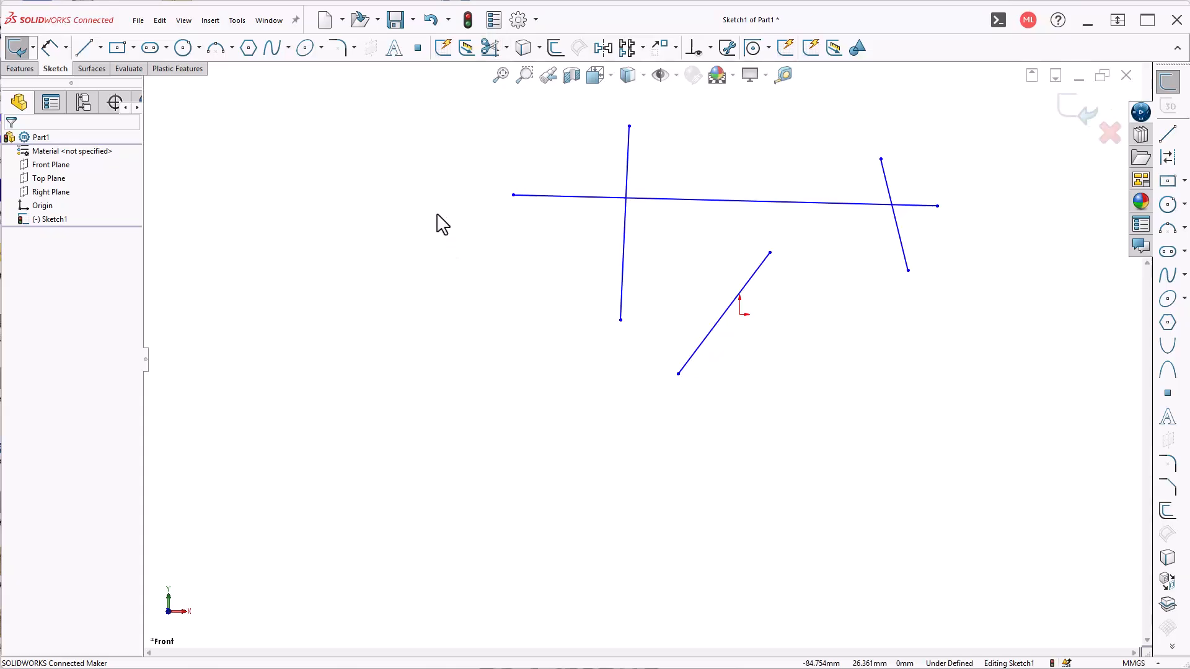
- Try Power trim across the overhanging ends of the long line and the near-vertical line, and undo the trim
{"action": "left_click", "coordinate": [489, 50]}
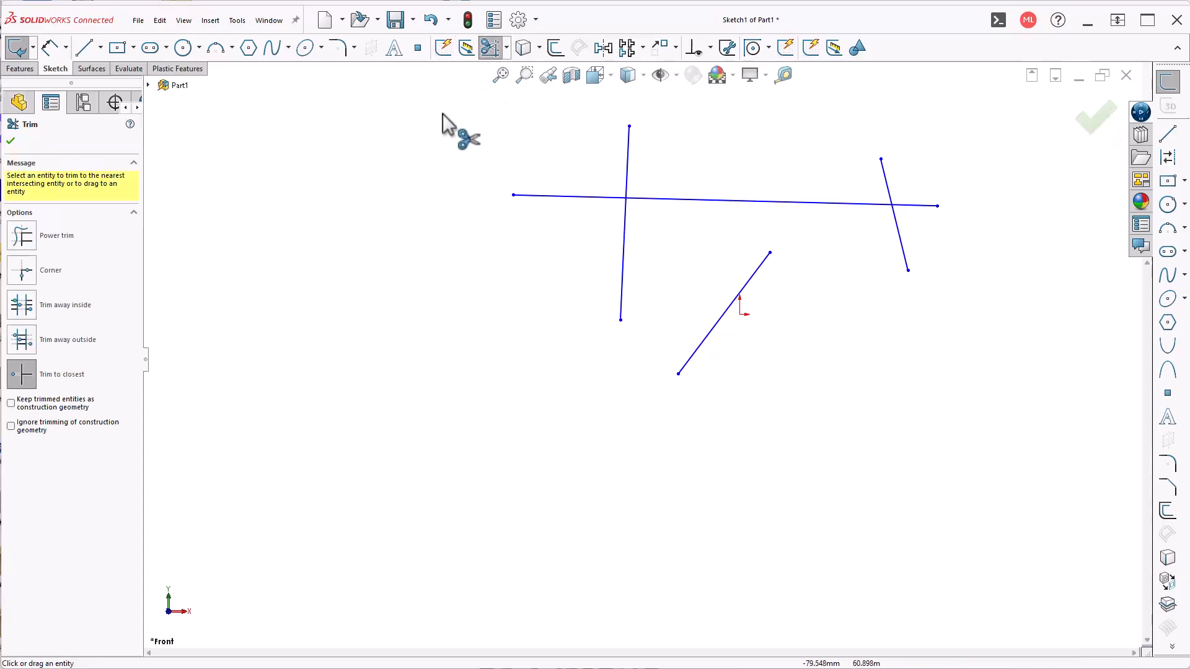
{"action": "left_click", "coordinate": [28, 246]}
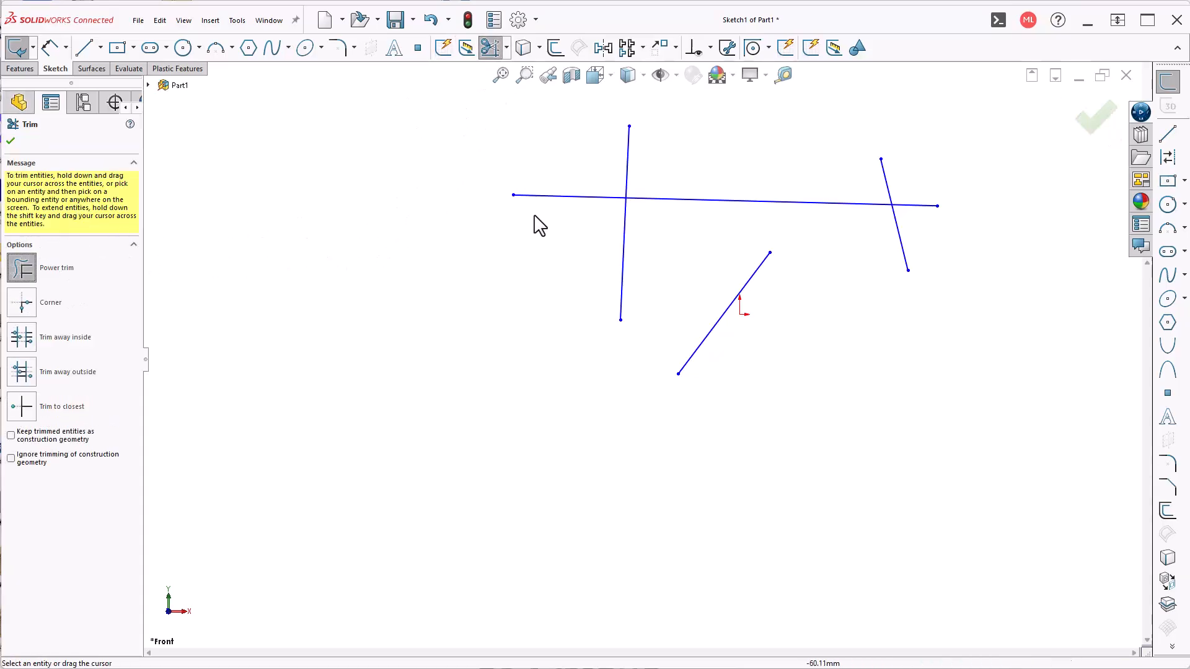
{"action": "left_click_drag", "start_coordinate": [564, 222], "coordinate": [675, 158]}
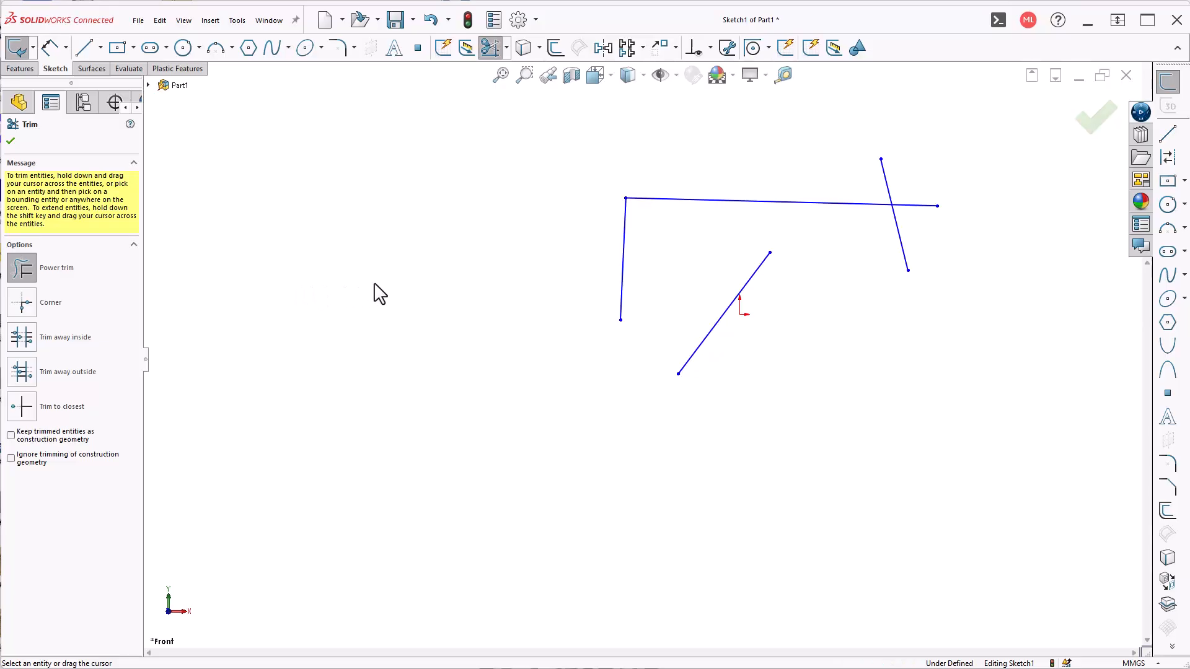
{"action": "key", "text": "ctrl+z"}
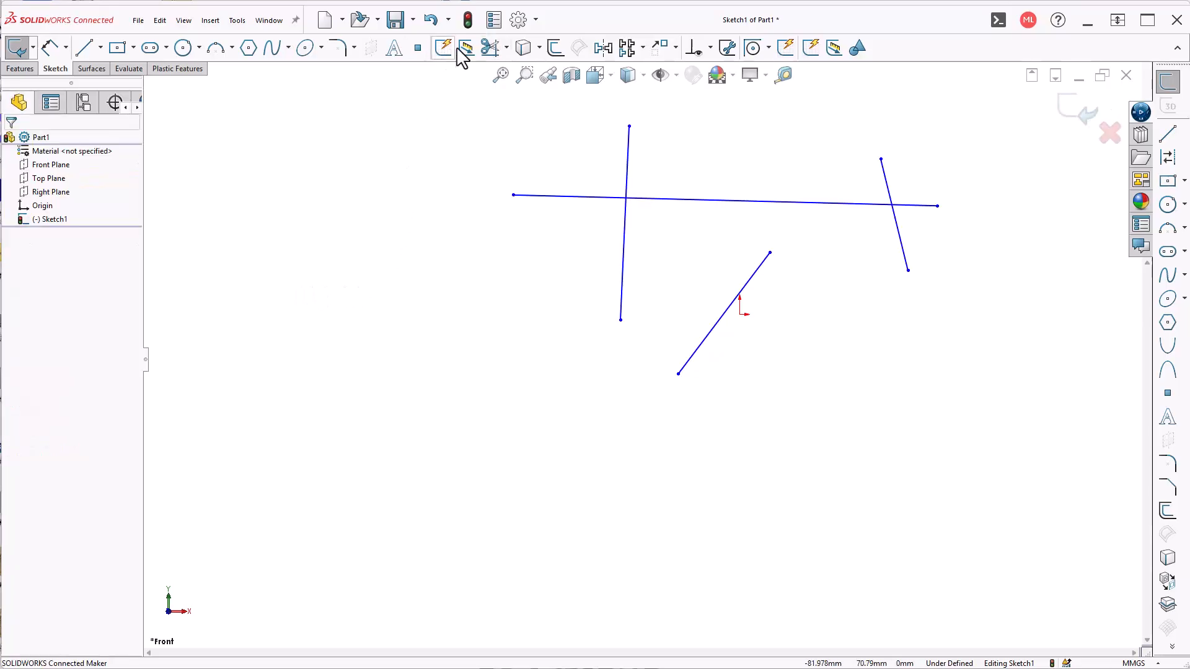
- Trim the near-vertical line and the long line to a corner, keeping the lower and right-hand portions
{"action": "left_click", "coordinate": [489, 48]}
{"action": "left_click", "coordinate": [30, 309]}
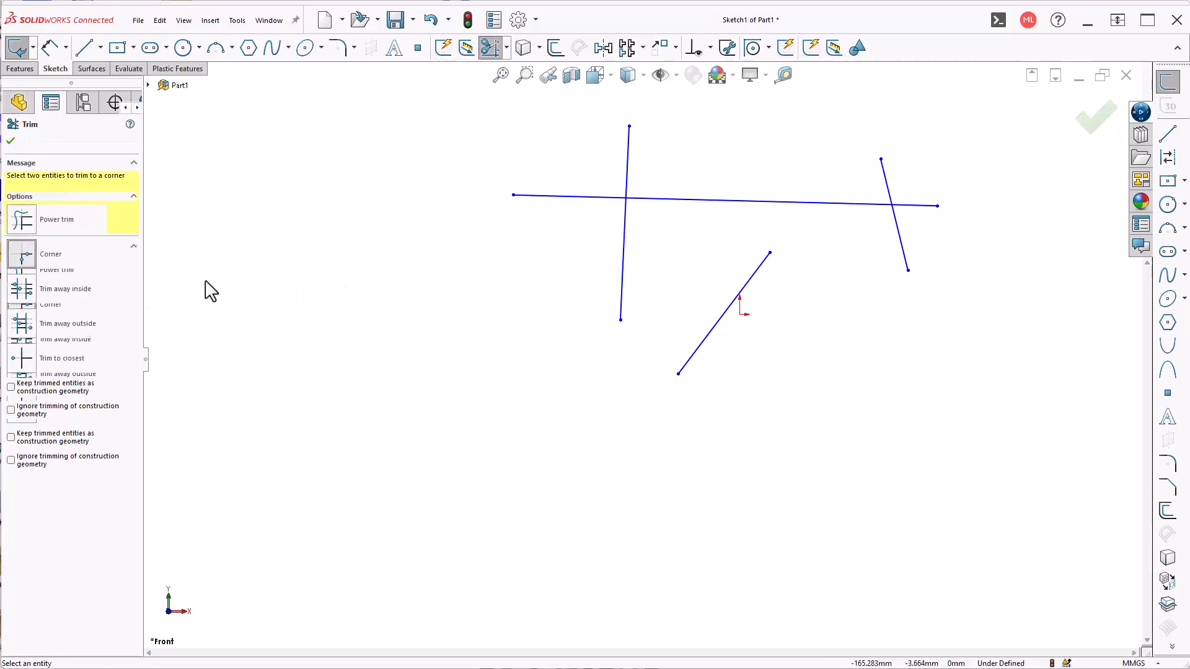
{"action": "left_click", "coordinate": [626, 220]}
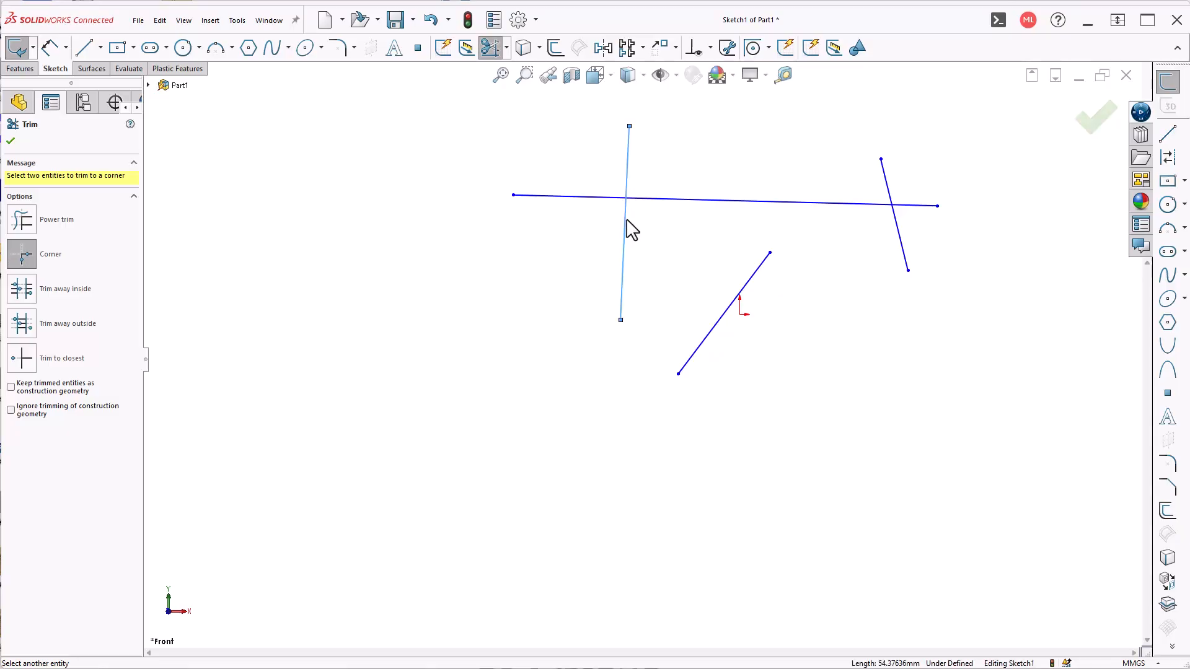
{"action": "left_click", "coordinate": [662, 205]}
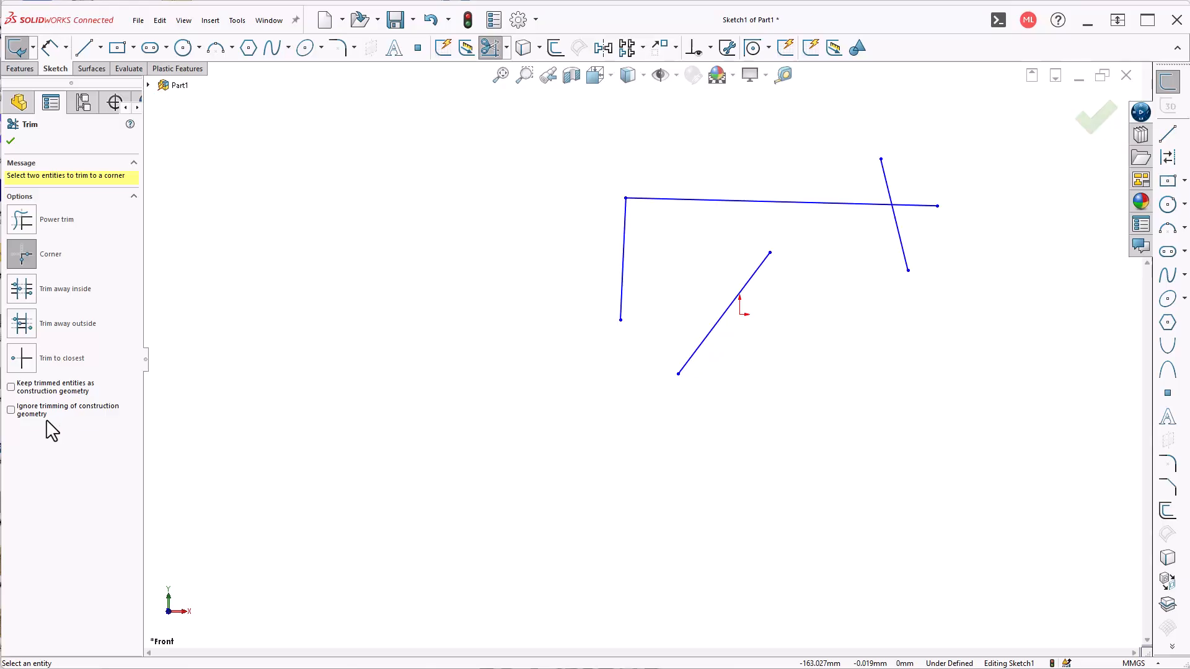
- Try Trim to closest on the isolated slanted line, and undo the trim
{"action": "left_click", "coordinate": [93, 360]}
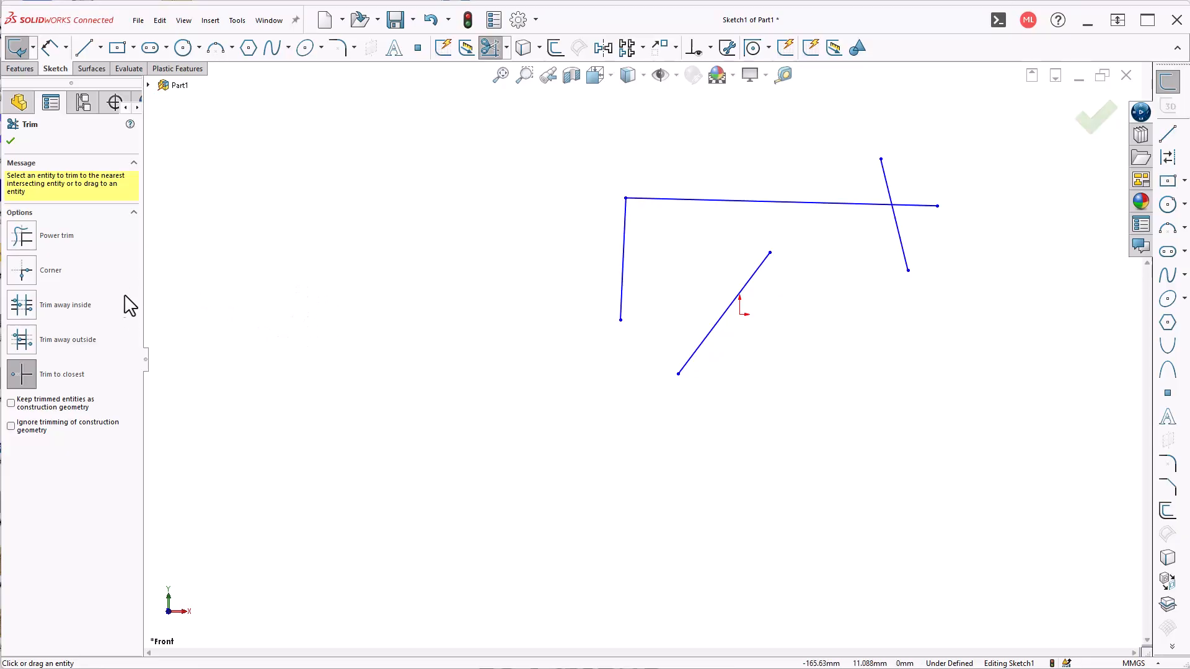
{"action": "left_click", "coordinate": [756, 270]}
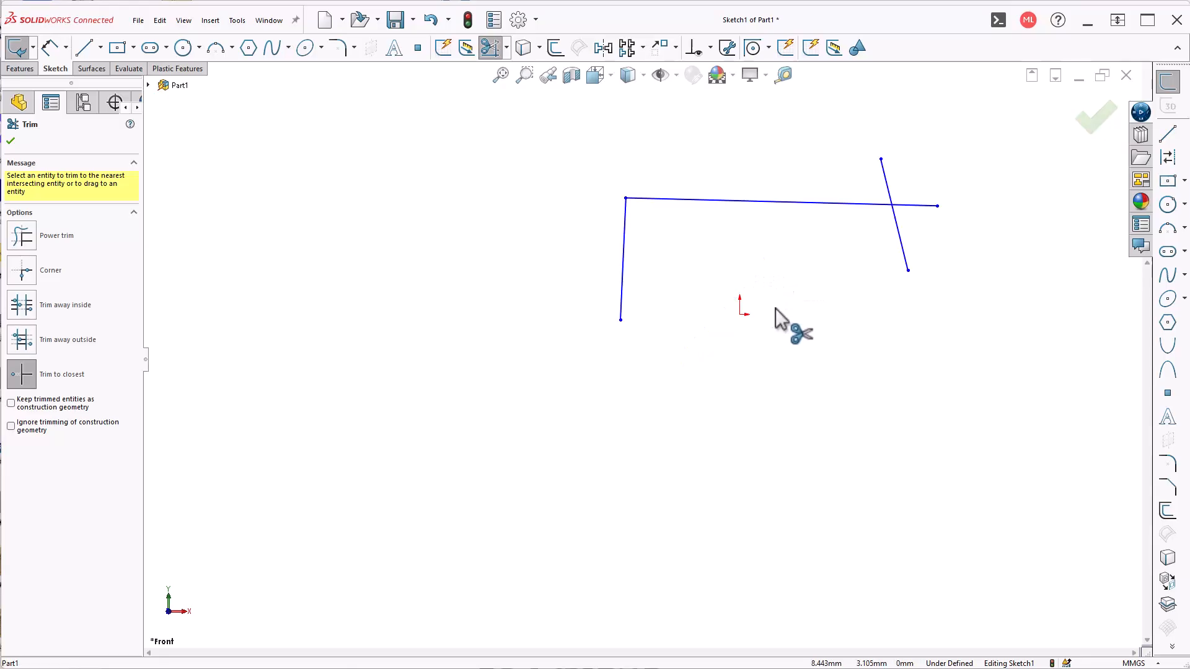
{"action": "key", "text": "ctrl+z"}
- Try a Corner trim between the isolated slanted line and the long line, and undo the corner
{"action": "left_click", "coordinate": [22, 270]}
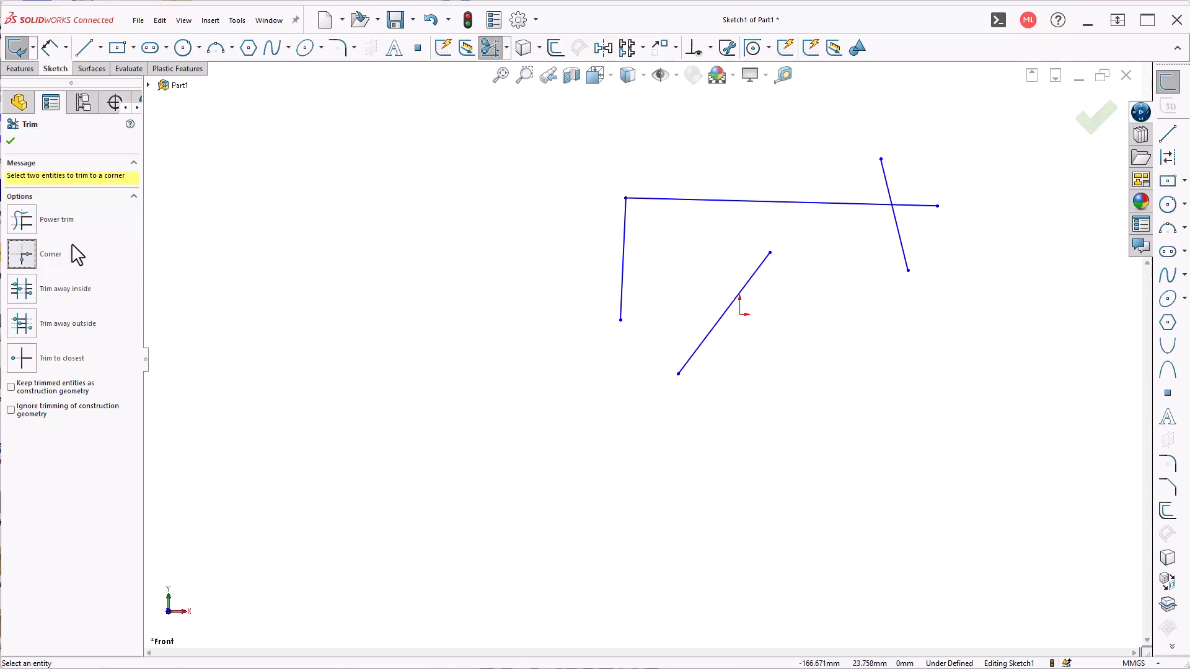
{"action": "left_click", "coordinate": [762, 264]}
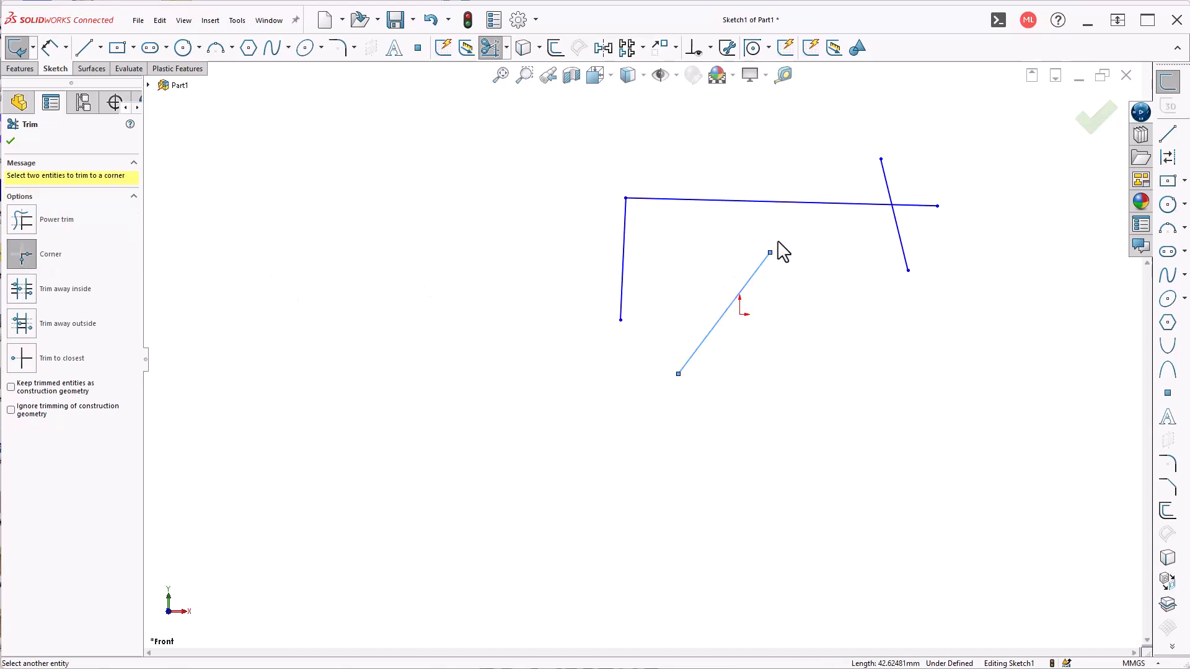
{"action": "left_click", "coordinate": [805, 214]}
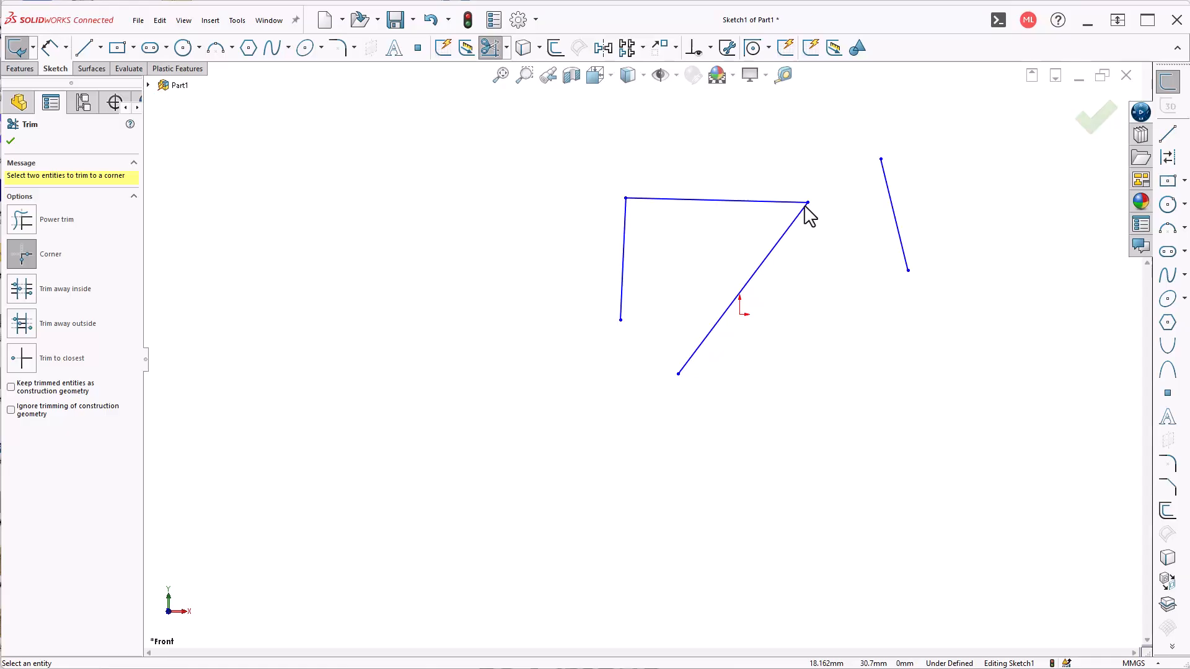
{"action": "key", "text": "ctrl+z"}
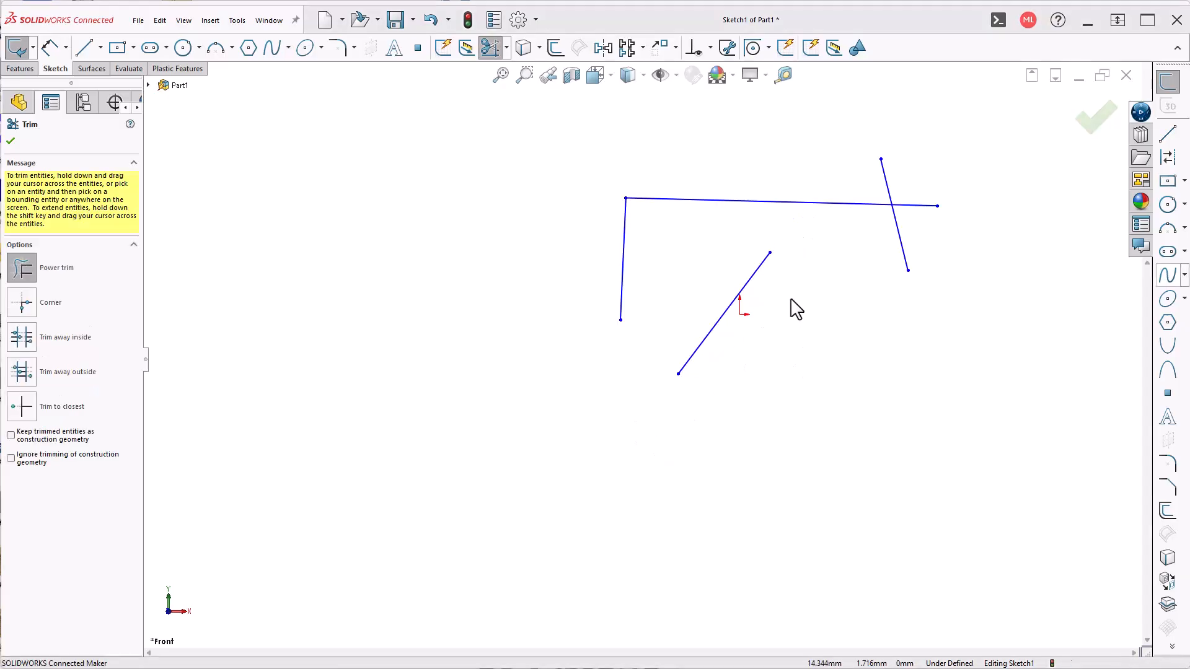
- Extend the slanted line's upper end to the long line with Power trim
{"action": "left_click", "coordinate": [771, 254]}
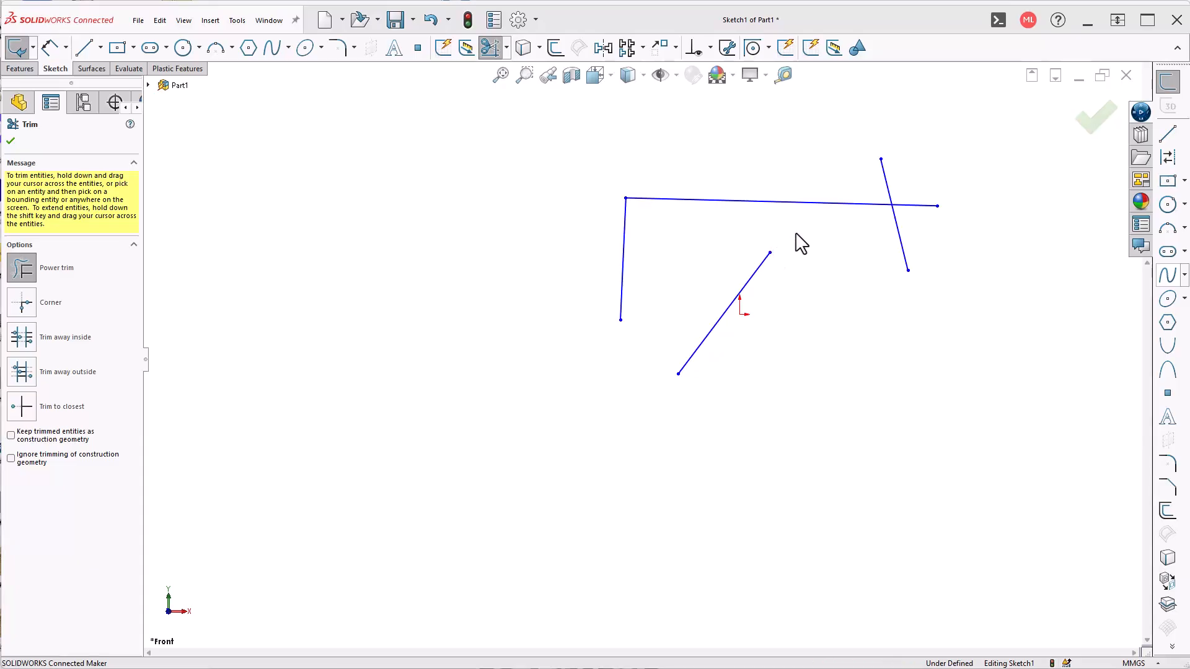
{"action": "left_click", "coordinate": [827, 203]}
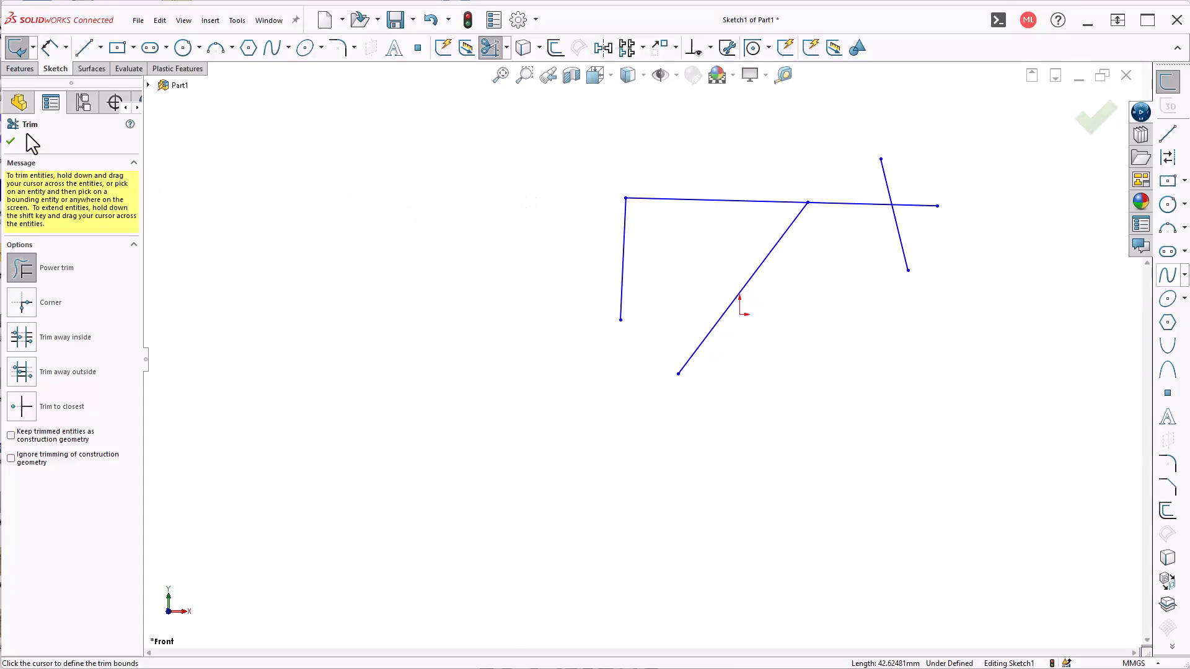
{"action": "key", "text": "Escape"}
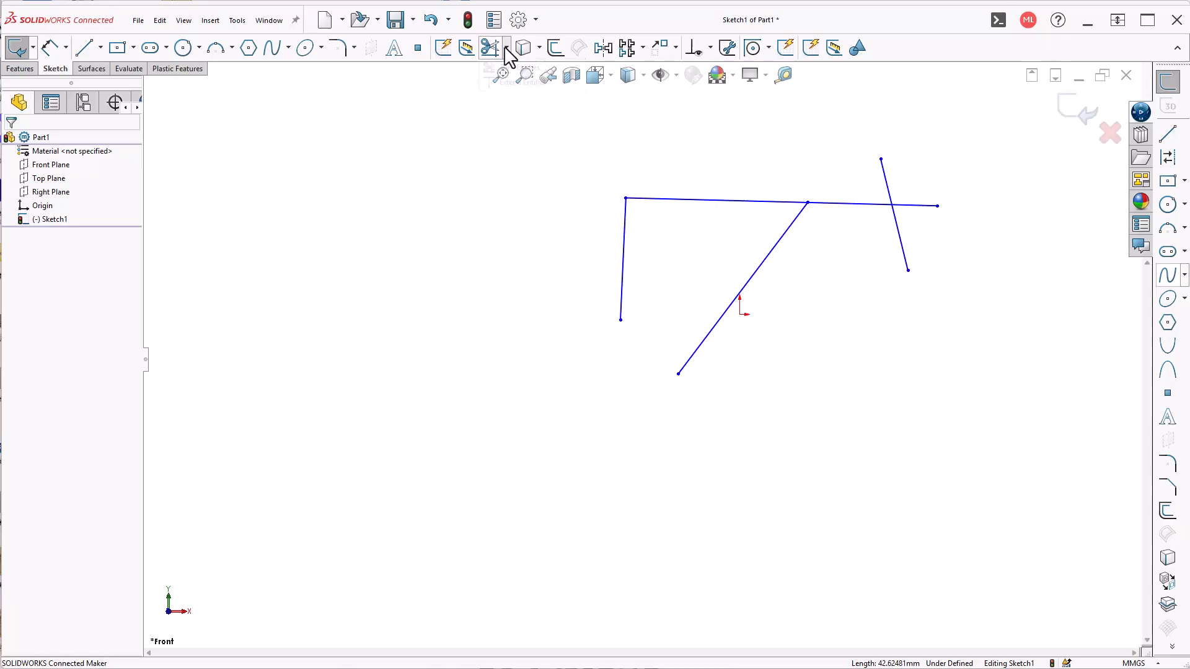
{"action": "left_click", "coordinate": [507, 51]}
{"action": "left_click", "coordinate": [515, 82]}
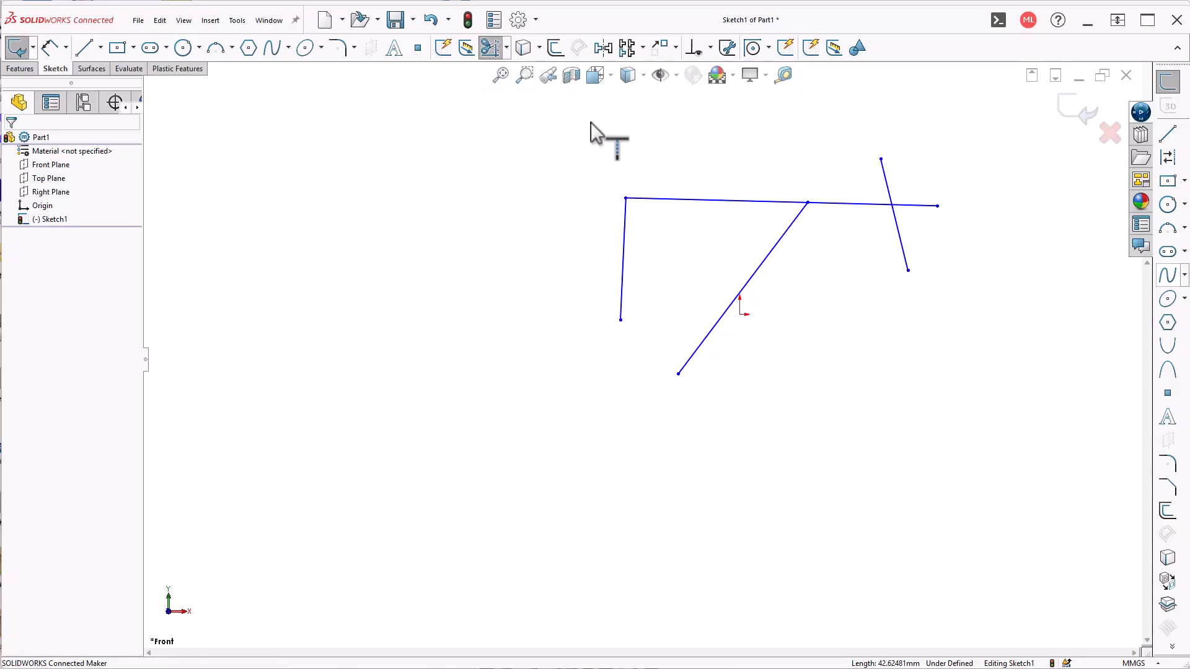
{"action": "key", "text": "Escape"}
- Sketch two separate lines sloping down to the right, below the existing lines, making the upper one about 28 mm long
{"action": "left_click", "coordinate": [1169, 134]}
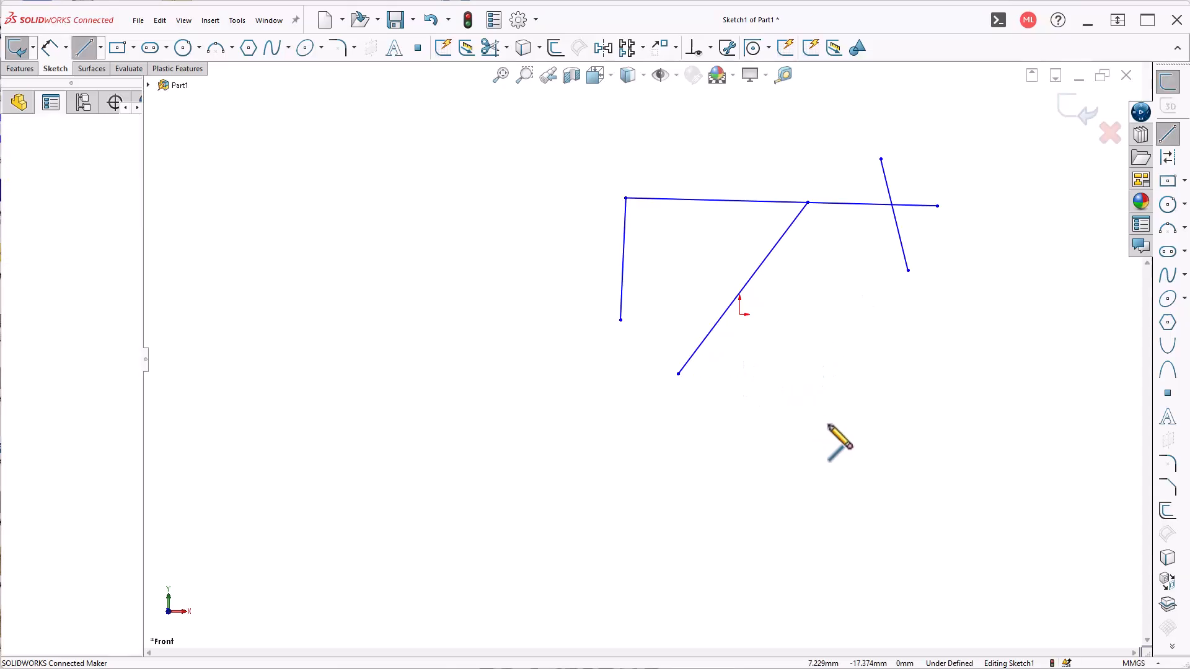
{"action": "left_click_drag", "start_coordinate": [747, 367], "coordinate": [854, 442]}
{"action": "left_click_drag", "start_coordinate": [846, 314], "coordinate": [937, 356]}
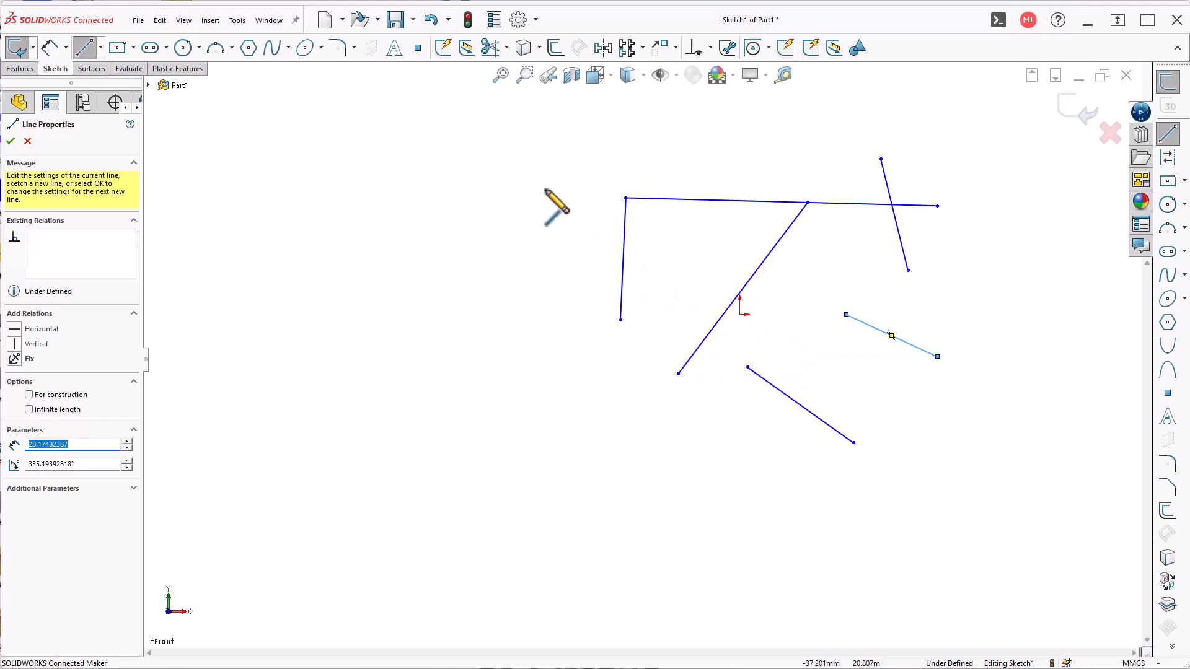
- Extend both new lines with Extend Entities past the slanted line to the near-vertical line
{"action": "left_click", "coordinate": [506, 48]}
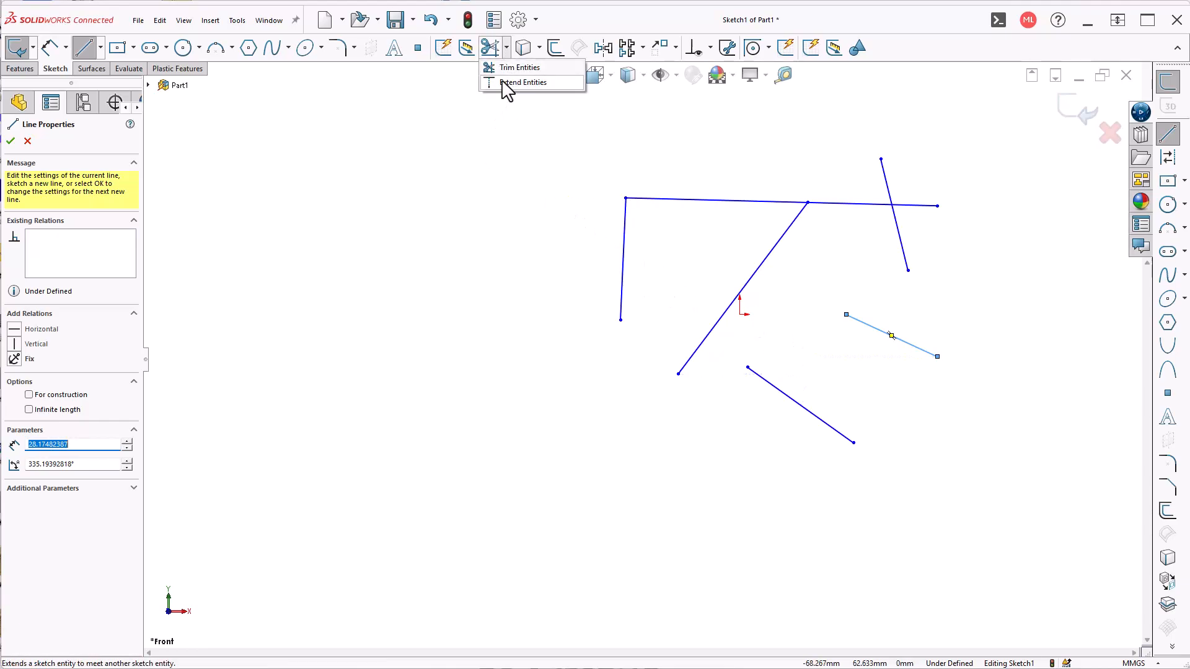
{"action": "left_click", "coordinate": [515, 82]}
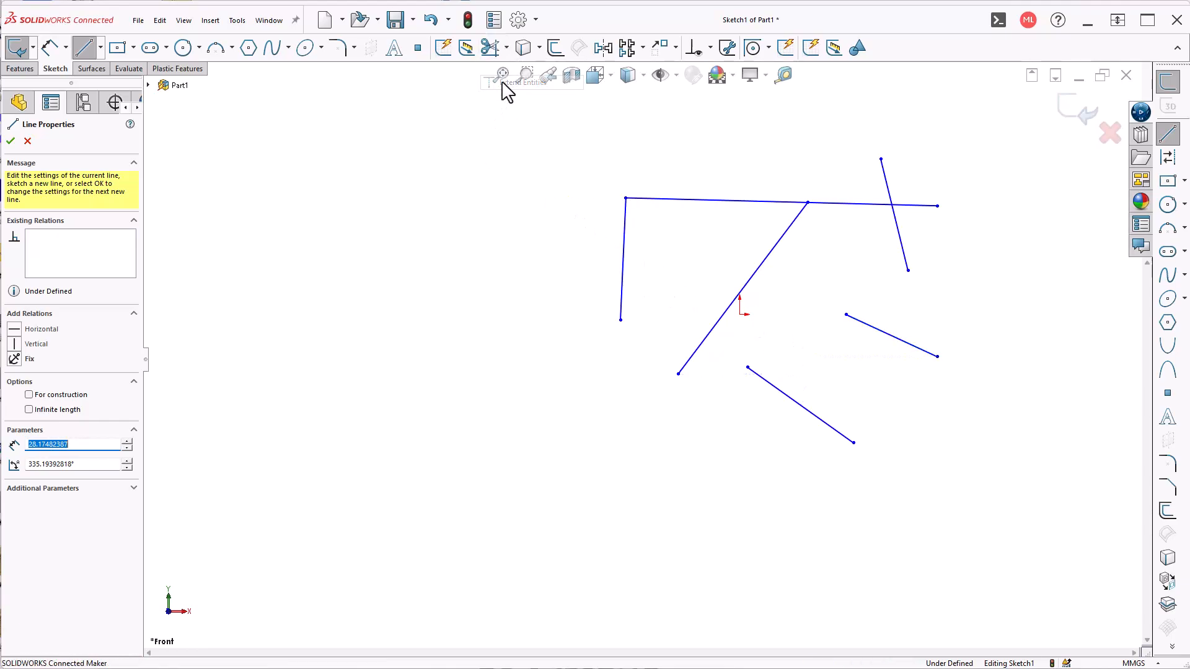
{"action": "left_click", "coordinate": [751, 372]}
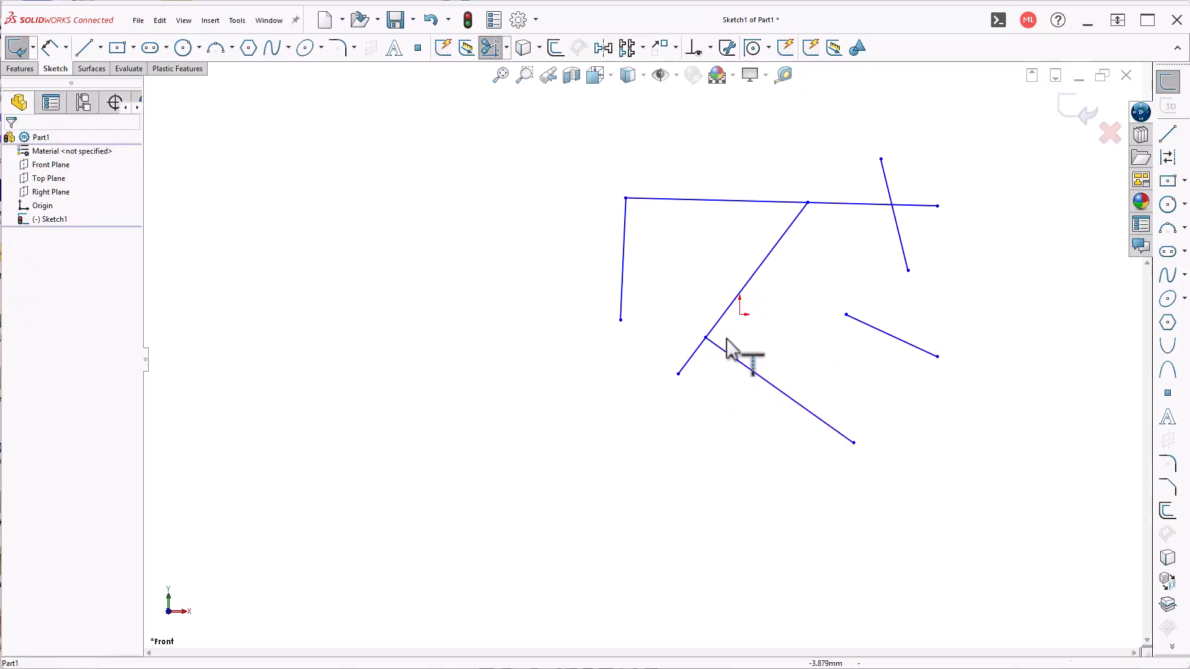
{"action": "left_click", "coordinate": [746, 367]}
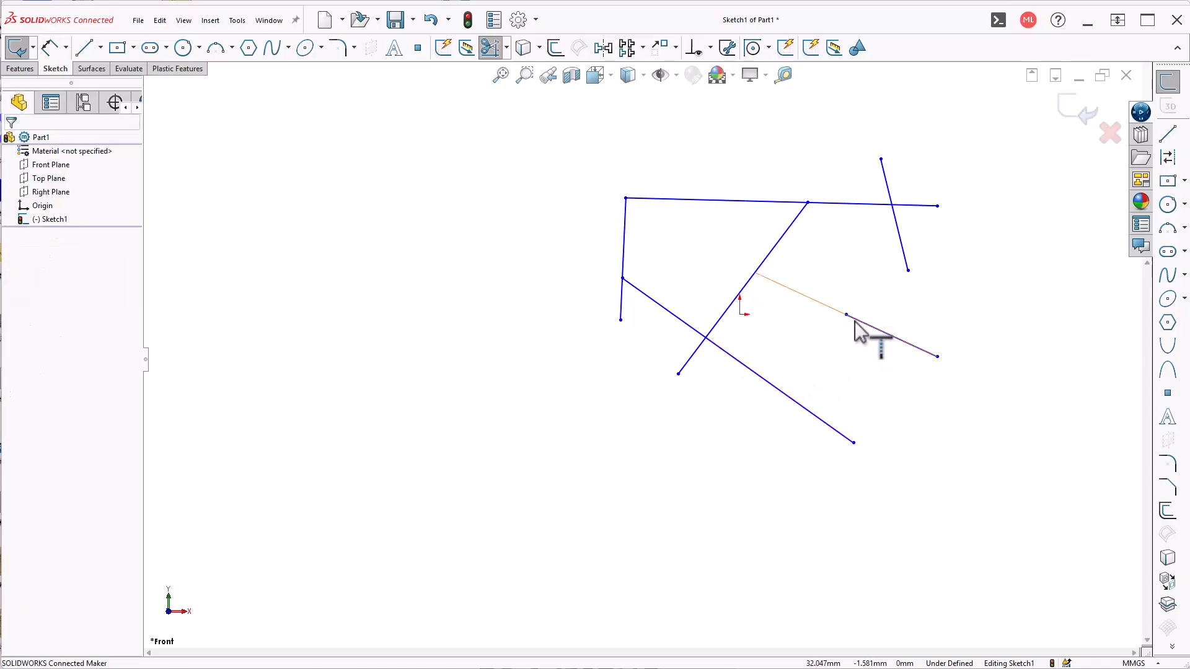
{"action": "left_click", "coordinate": [843, 344]}
{"action": "left_click", "coordinate": [798, 307]}
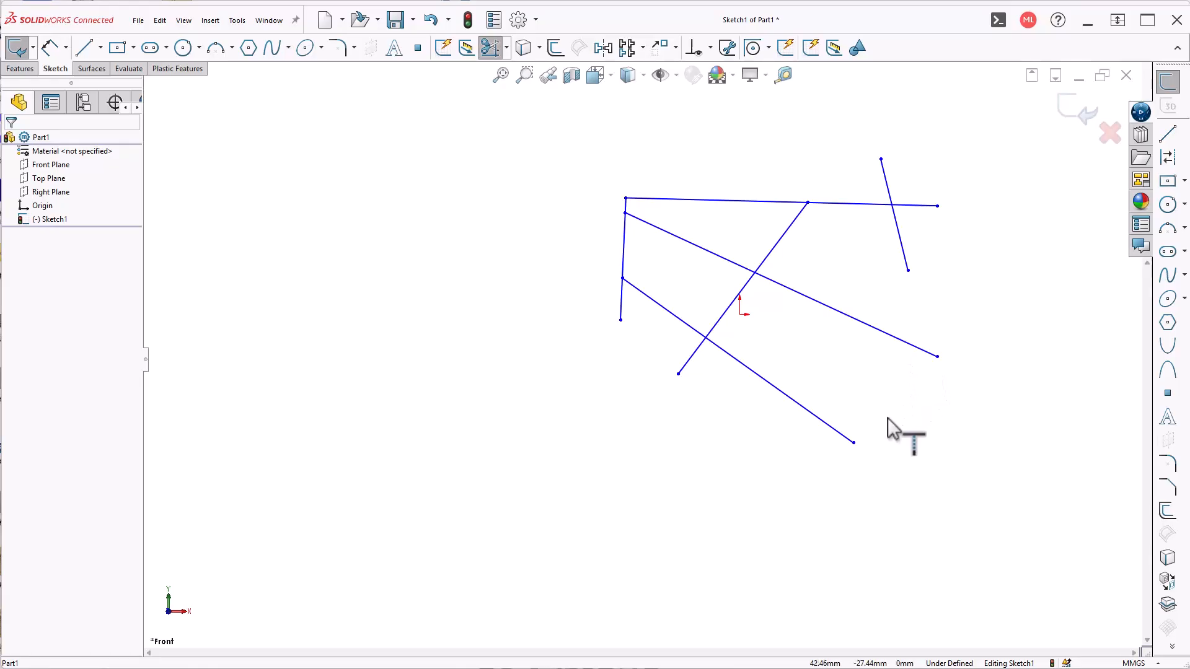
- Sketch an upward-bowed three-point arc with a radius of about 51 mm, below and left of the lines
{"action": "left_click", "coordinate": [1173, 228]}
{"action": "left_click", "coordinate": [366, 414]}
{"action": "left_click", "coordinate": [593, 457]}
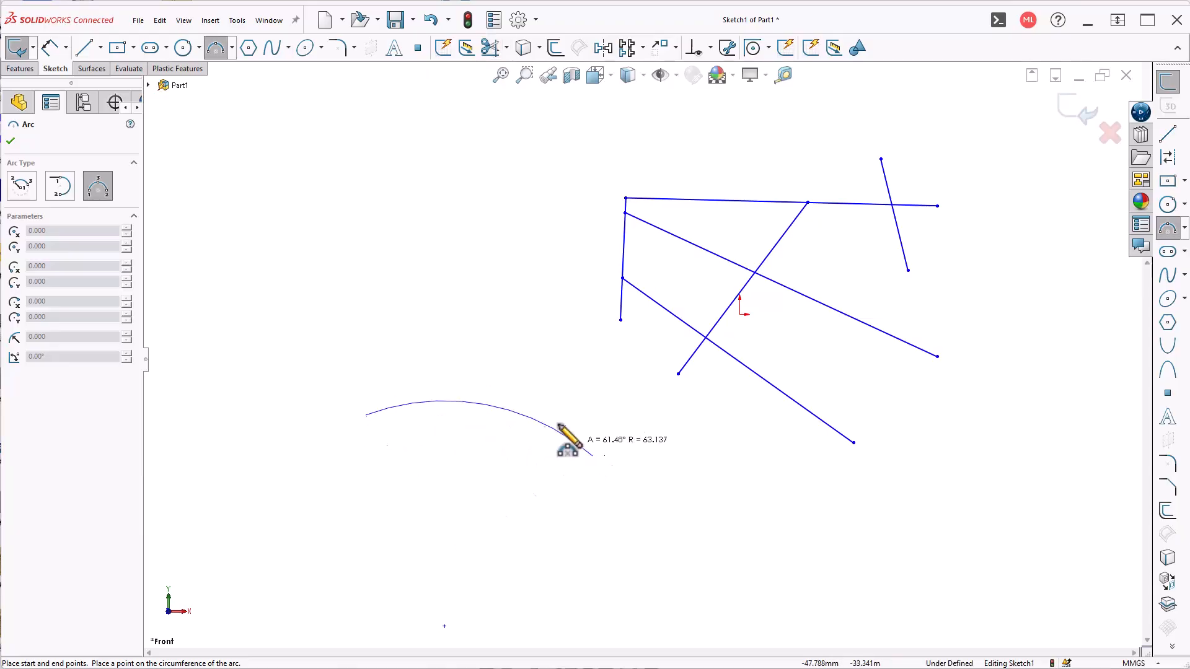
{"action": "left_click", "coordinate": [523, 400]}
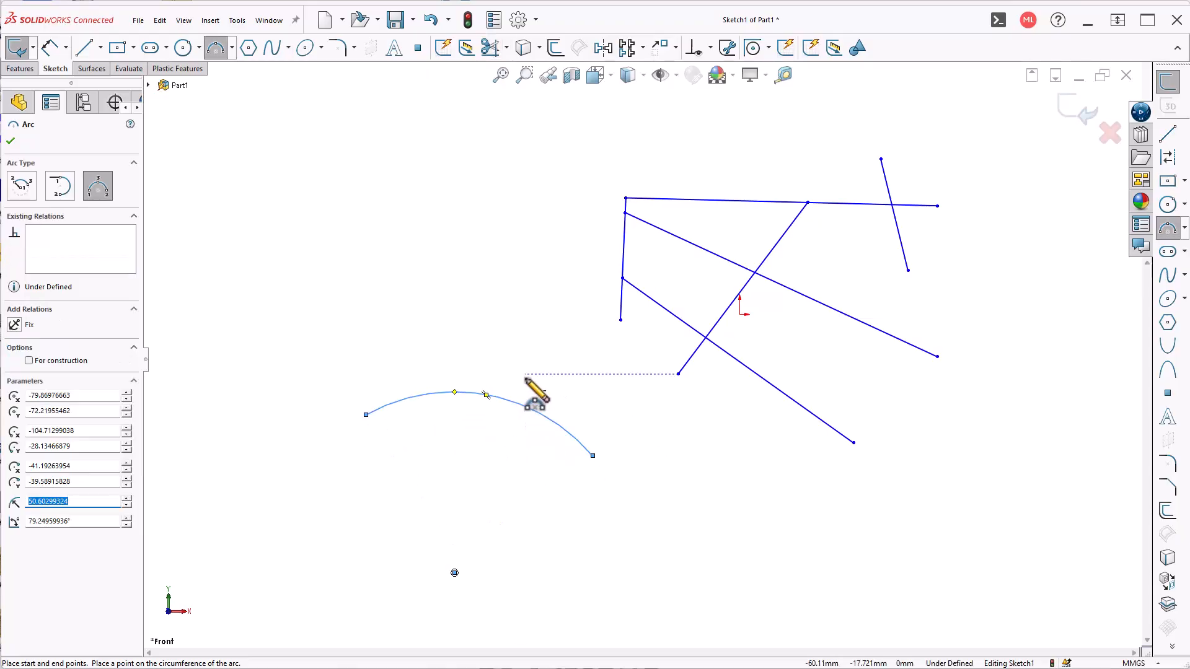
{"action": "key", "text": "Escape"}
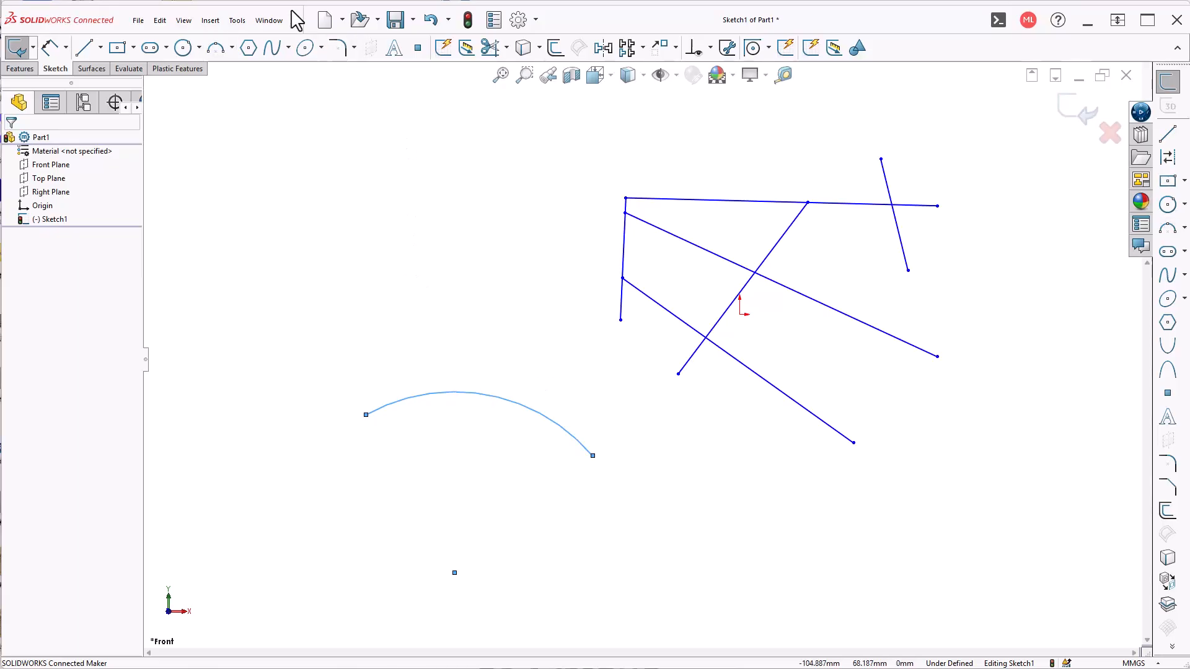
- Split the three-point arc with Split Entities at a point right of its crown
{"action": "left_click", "coordinate": [238, 20]}
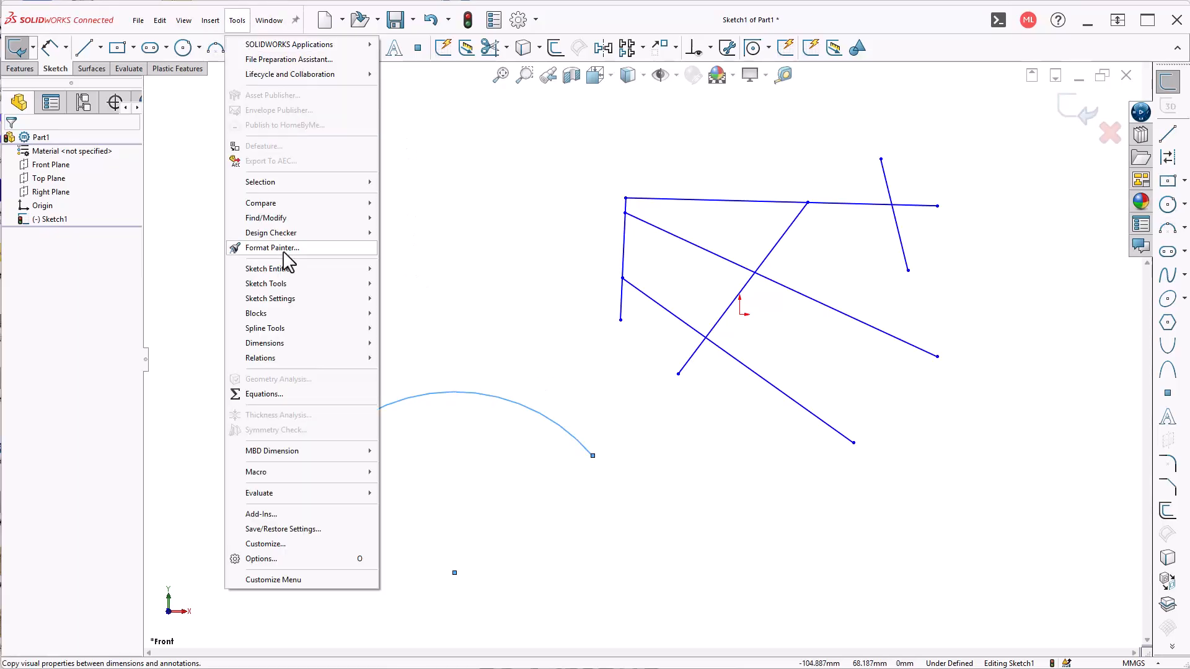
{"action": "mouse_move", "coordinate": [281, 282]}
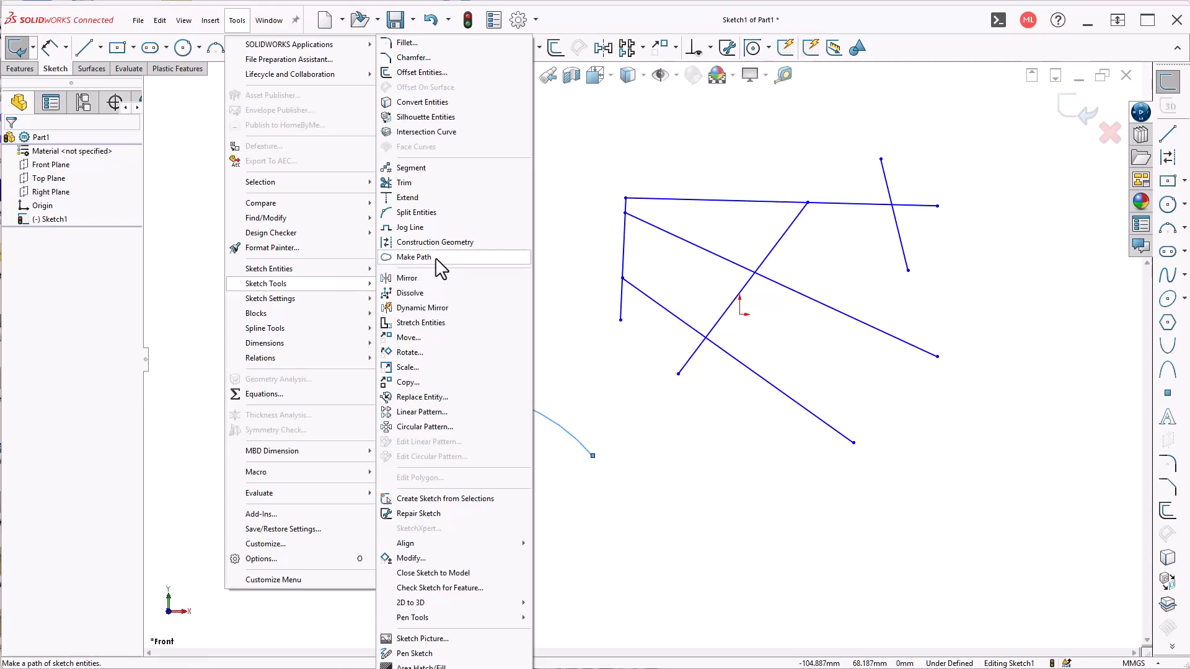
{"action": "left_click", "coordinate": [413, 212]}
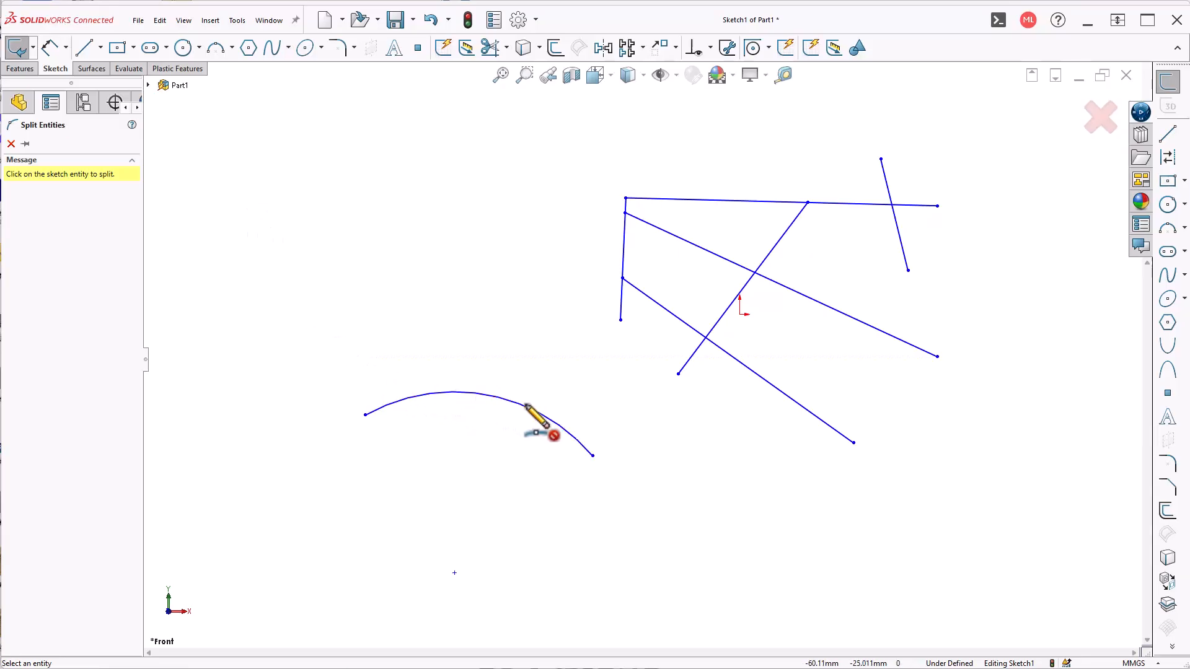
{"action": "left_click", "coordinate": [544, 414]}
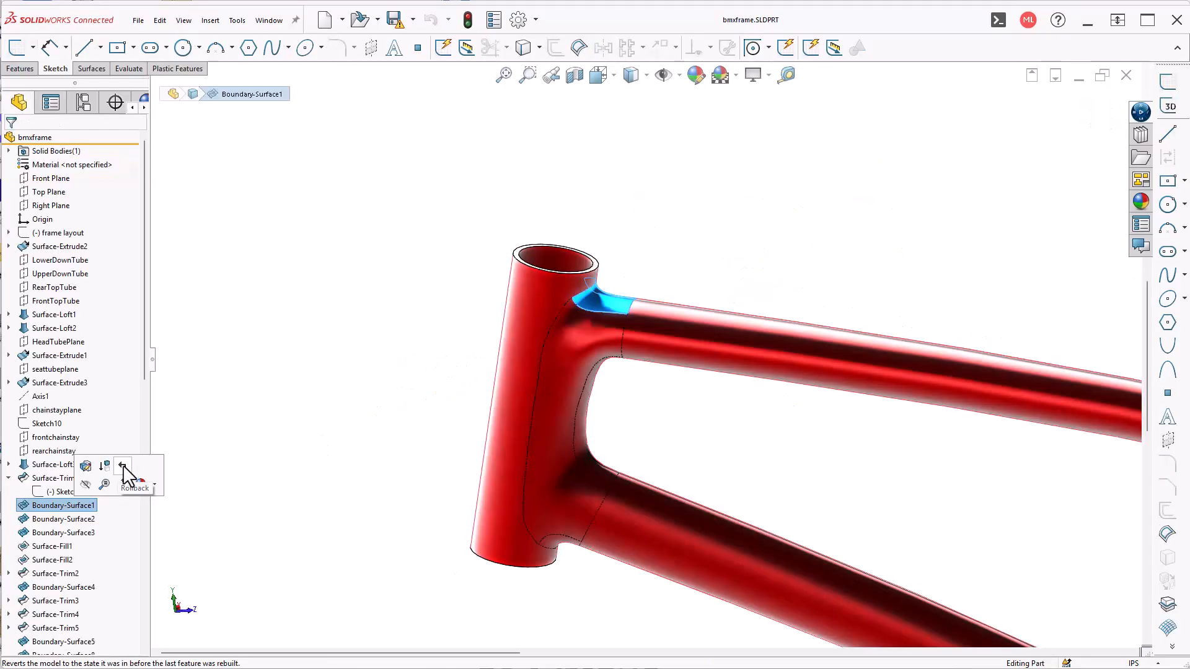
- In the bmxframe part, roll the model back to before Boundary-Surface1 and orient the view normal to Sketch13 under Surface-Trim1
{"action": "left_click", "coordinate": [124, 467]}
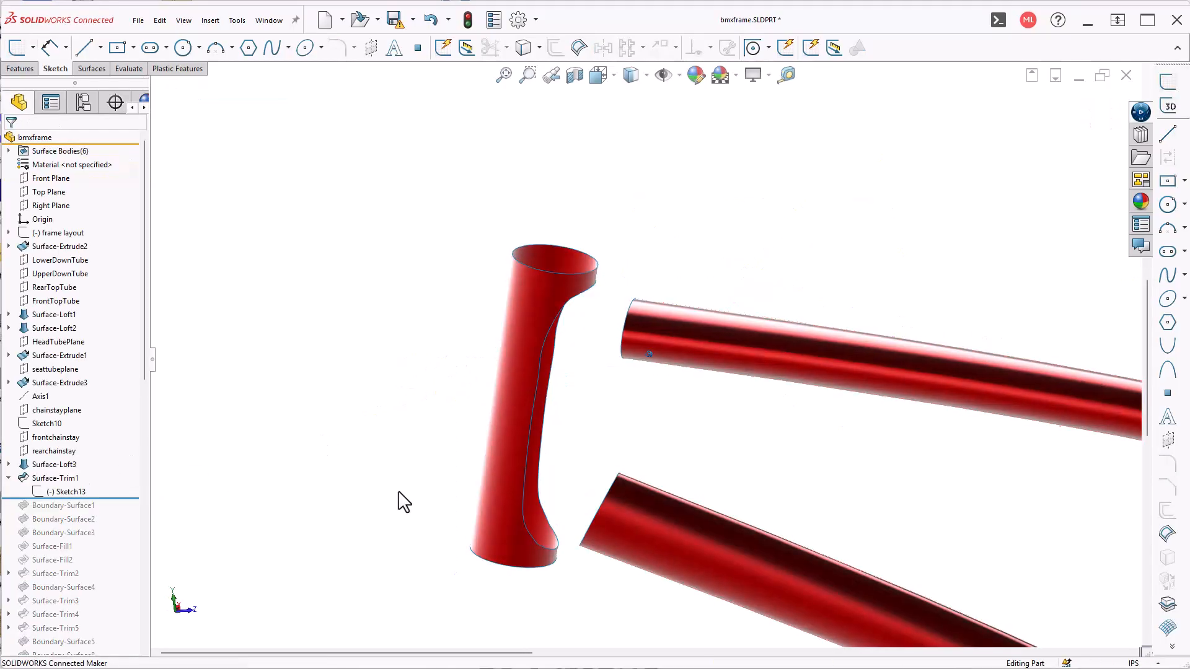
{"action": "left_click", "coordinate": [69, 492]}
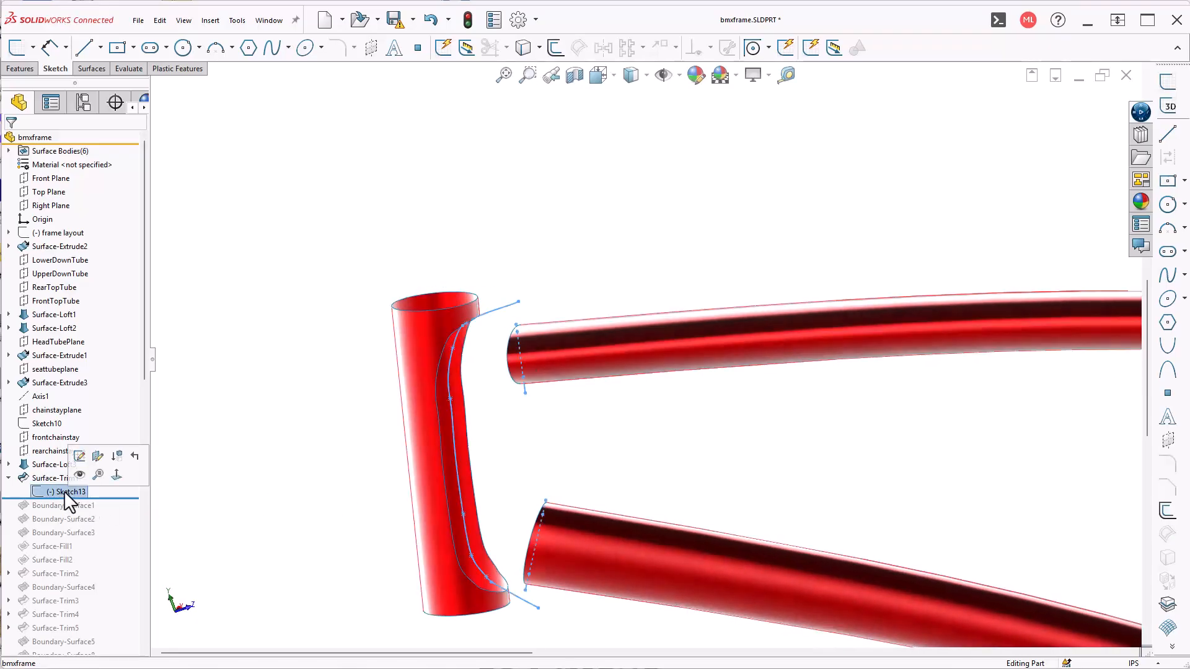
{"action": "left_click", "coordinate": [116, 475]}
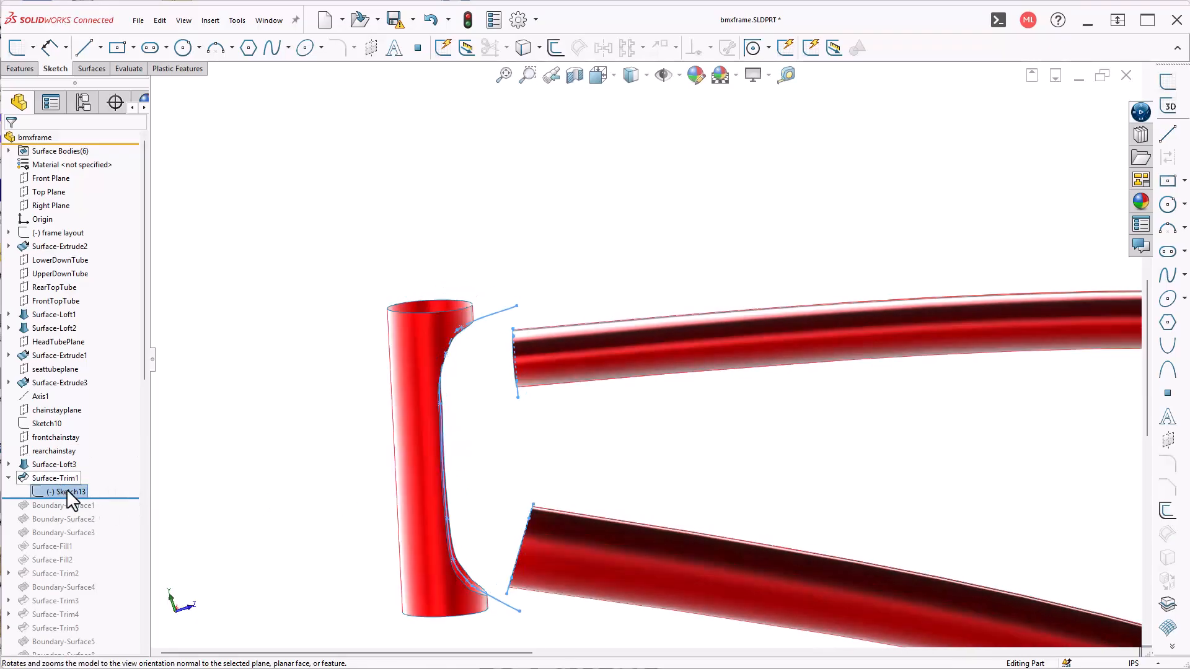
{"action": "left_click", "coordinate": [218, 503]}
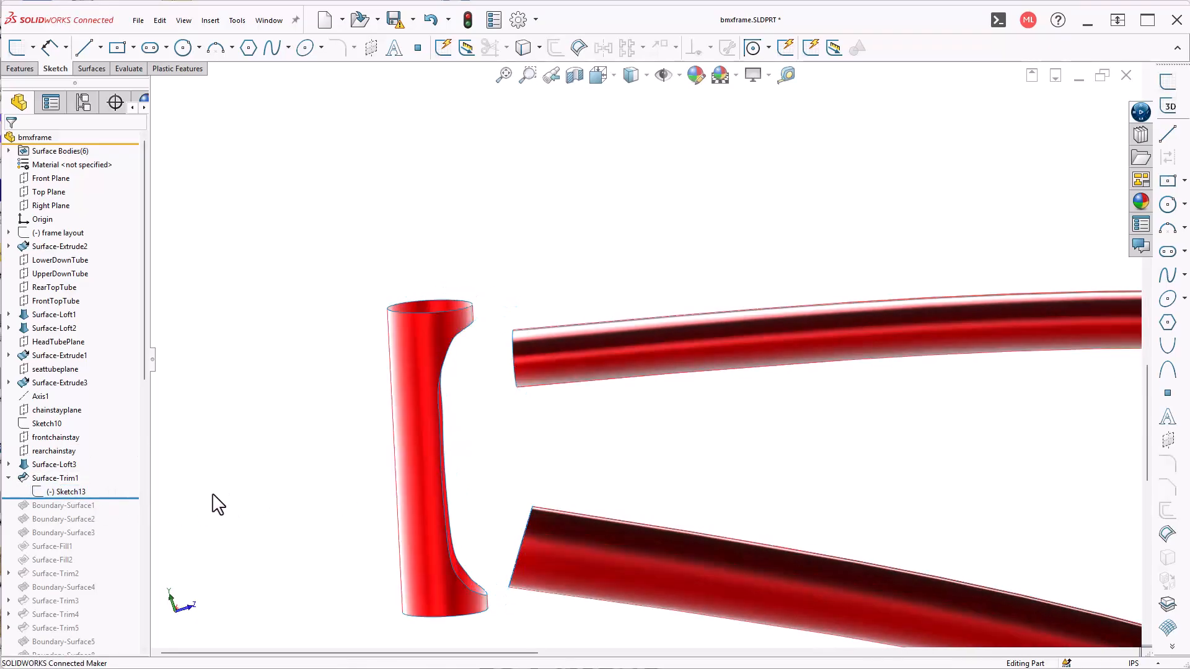
- Open Sketch13 of Surface-Trim1 for editing, inspect the spline that trims the head tube, and exit the sketch
{"action": "left_click", "coordinate": [69, 491]}
{"action": "left_click", "coordinate": [84, 456]}
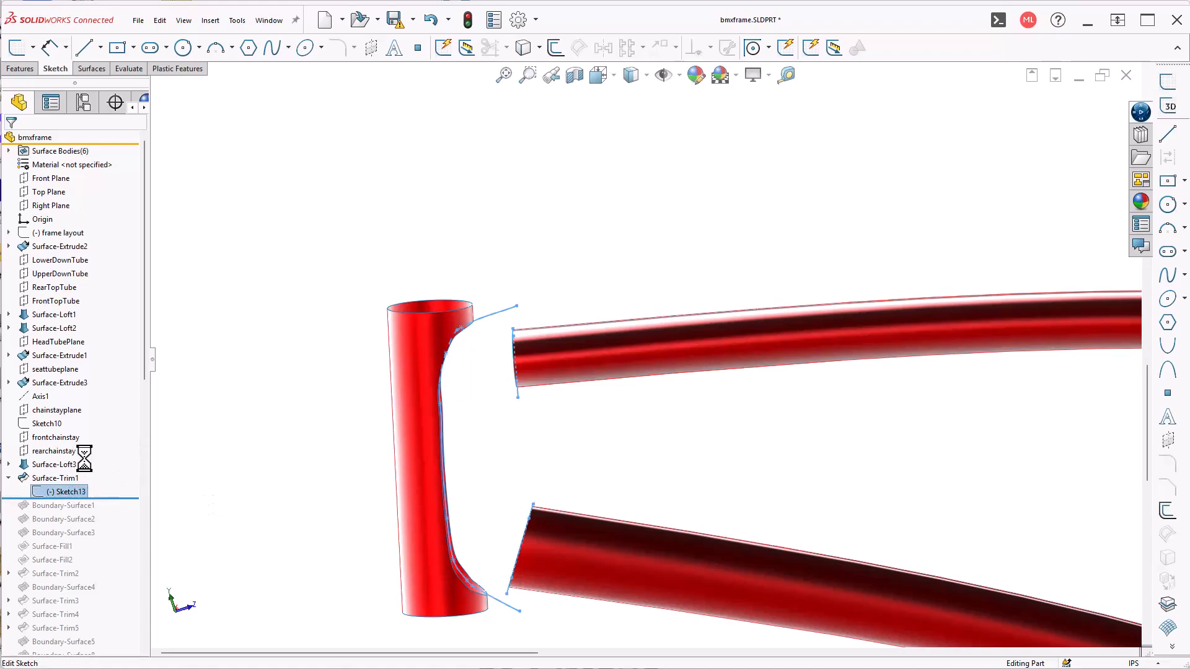
{"action": "left_click", "coordinate": [445, 490]}
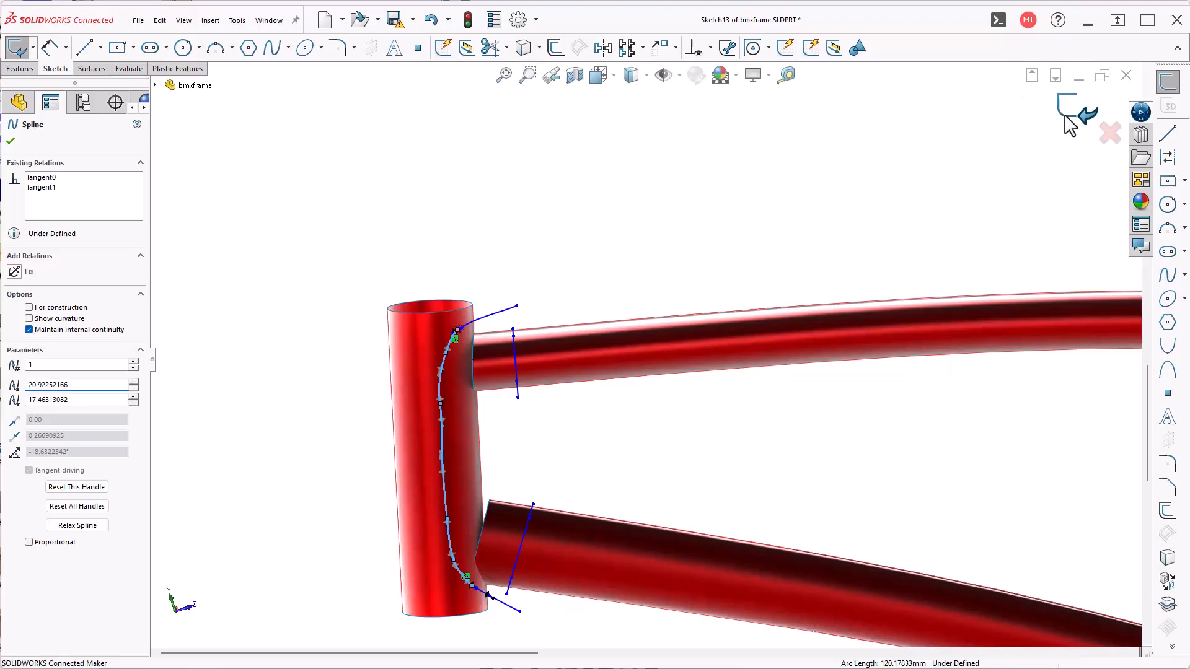
{"action": "left_click", "coordinate": [1075, 107]}
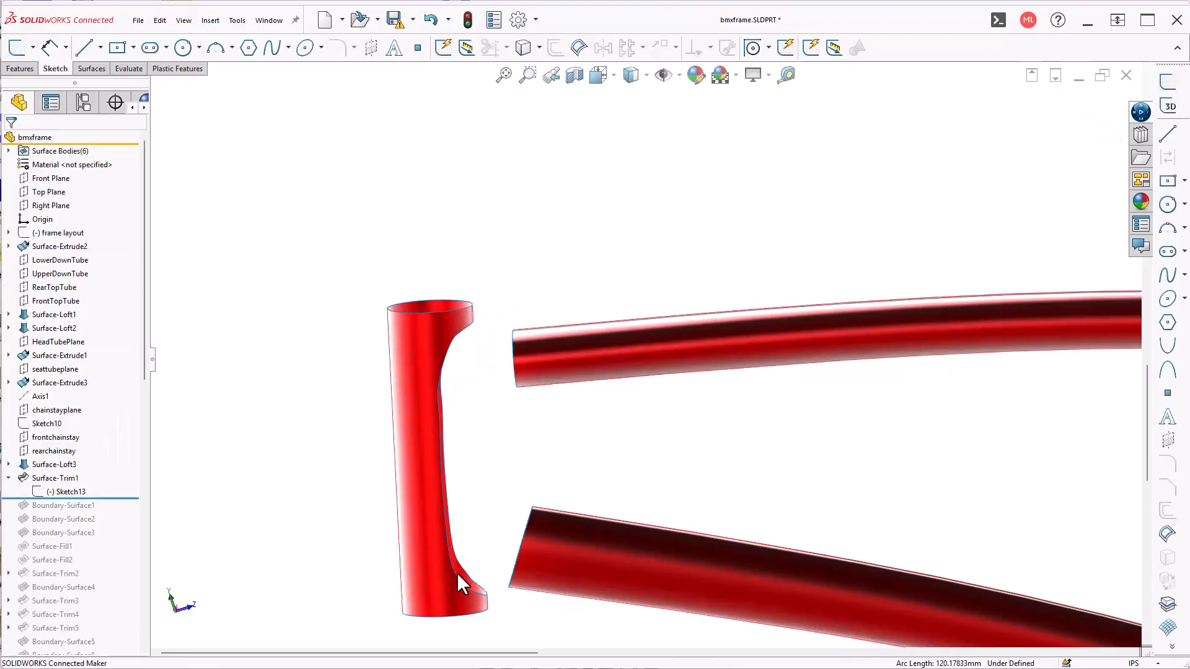
- Examine the trimmed edges of the head tube and the lower tube to see where each edge is split
{"action": "left_click", "coordinate": [453, 570]}
{"action": "middle_click_drag", "start_coordinate": [462, 560], "coordinate": [509, 465]}
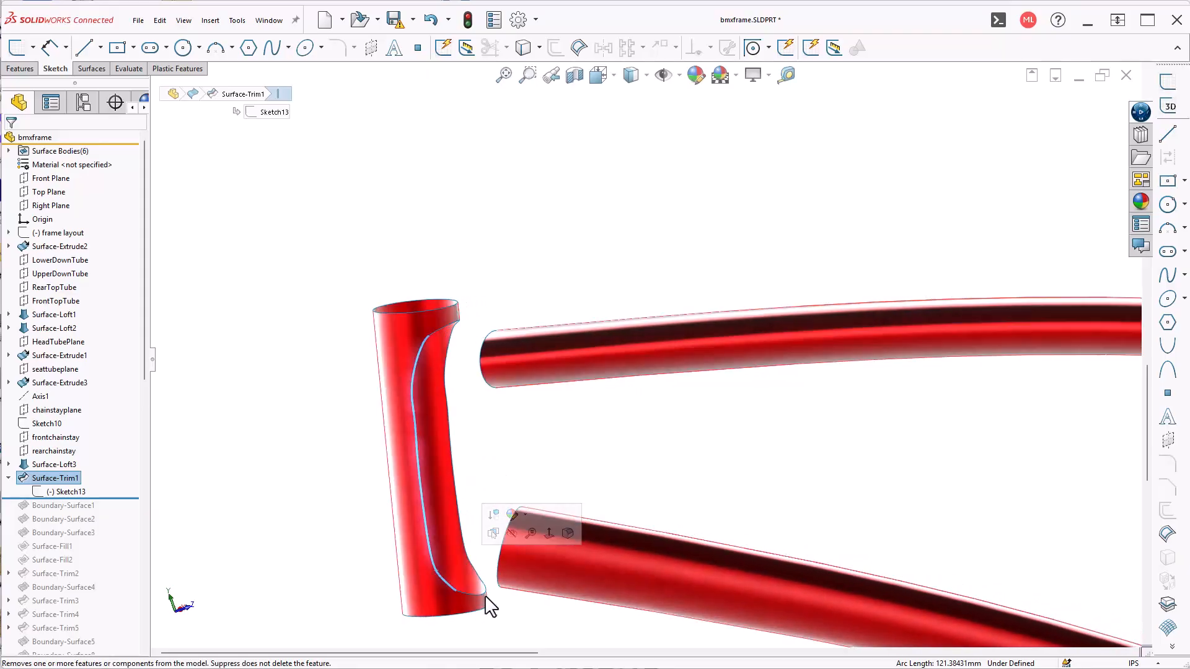
{"action": "middle_click_drag", "start_coordinate": [481, 593], "coordinate": [474, 486]}
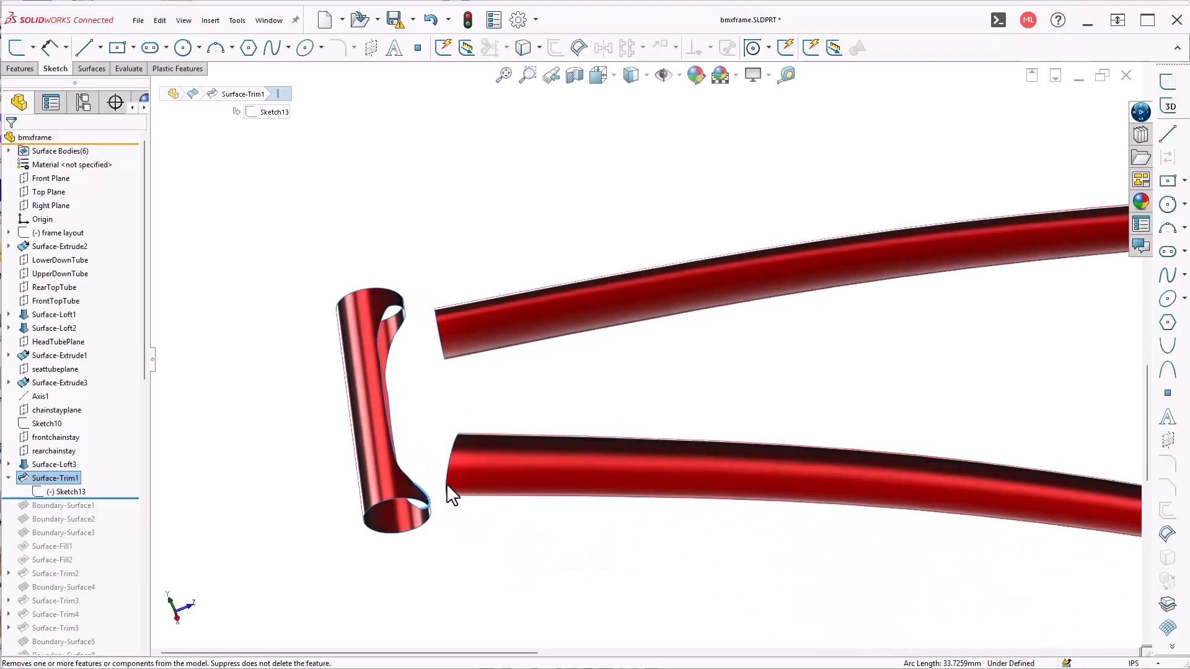
{"action": "left_click", "coordinate": [446, 483]}
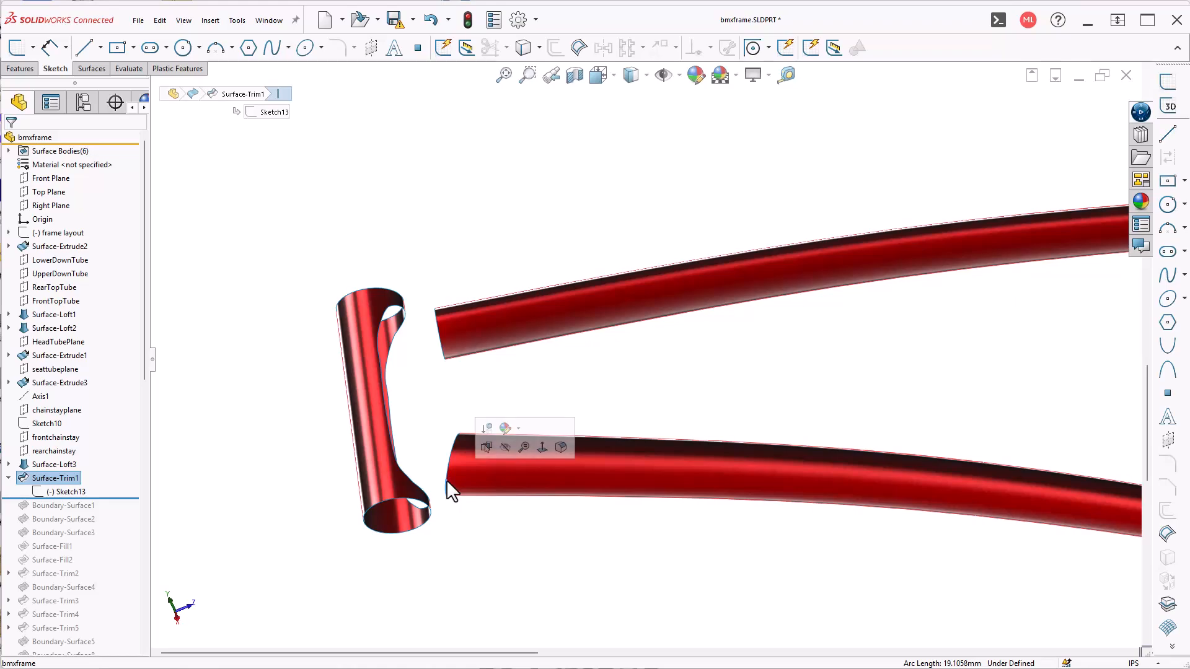
{"action": "middle_click_drag", "start_coordinate": [449, 494], "coordinate": [422, 516]}
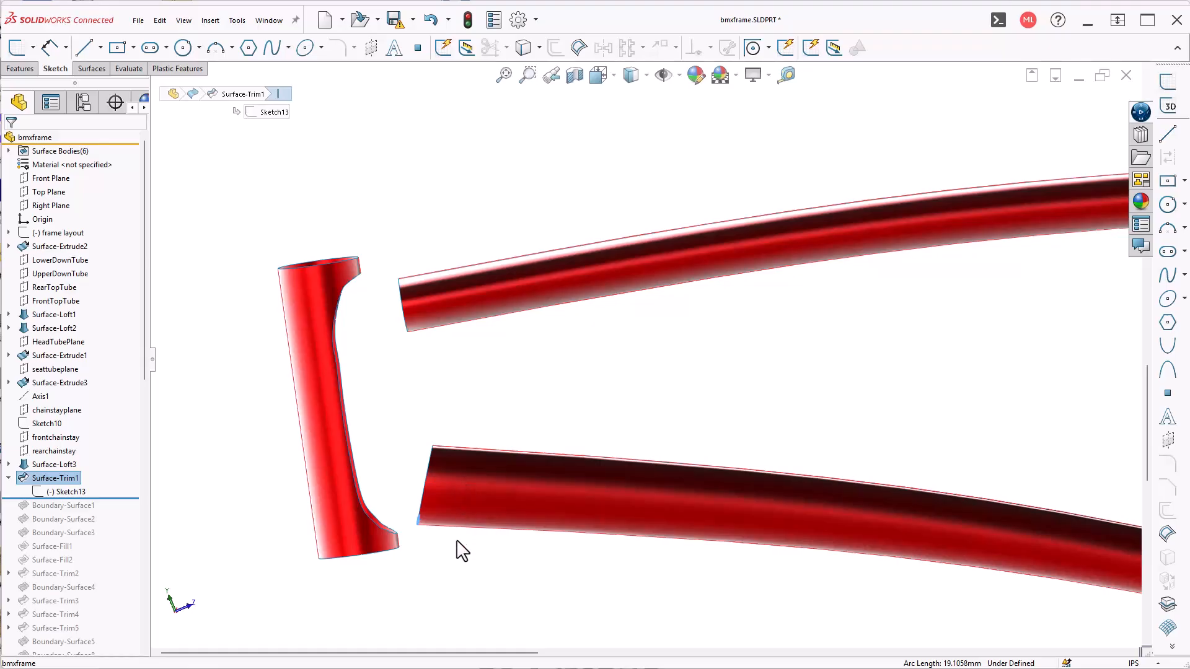
{"action": "left_click", "coordinate": [437, 546]}
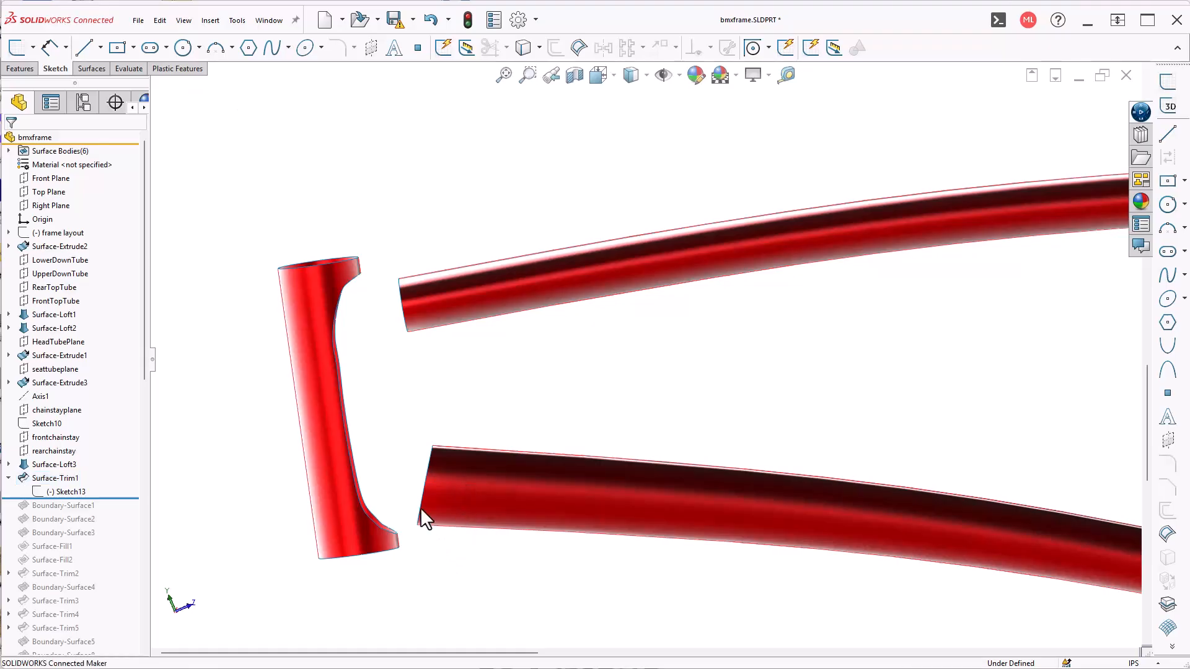
{"action": "left_click", "coordinate": [420, 509]}
{"action": "mouse_move", "coordinate": [420, 511]}
{"action": "middle_mouse_down"}
{"action": "mouse_move", "coordinate": [417, 544]}
{"action": "mouse_move", "coordinate": [428, 533]}
{"action": "middle_mouse_up"}
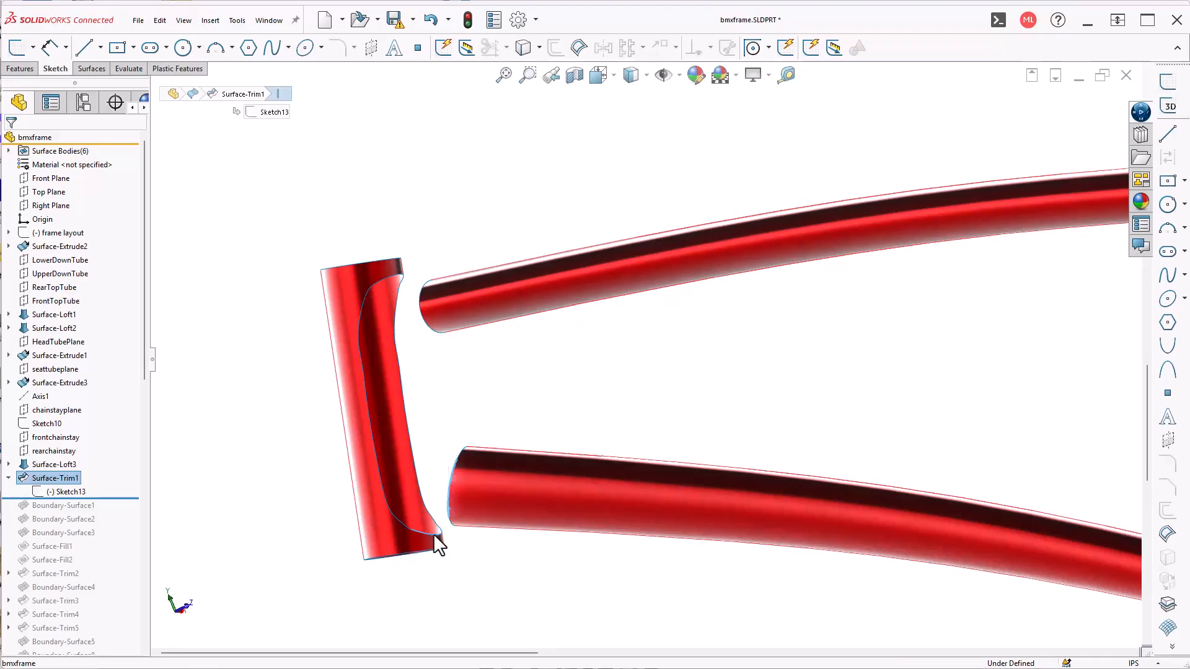
{"action": "left_click", "coordinate": [476, 563]}
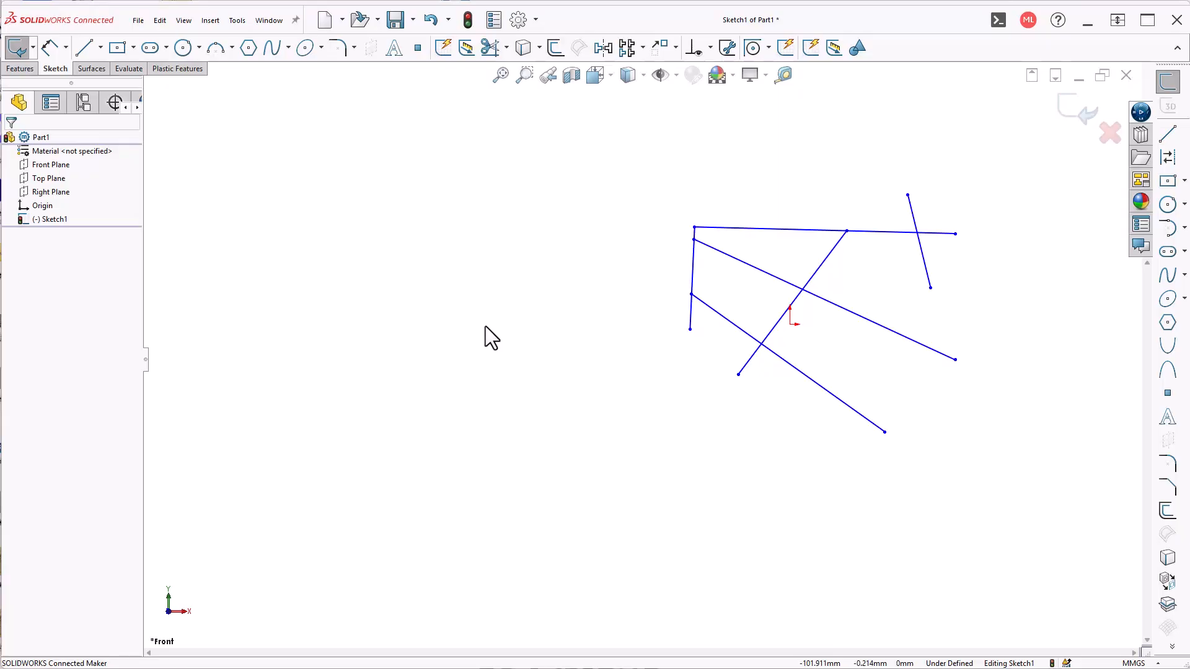
- In Sketch1 of Part1, add an upward rectangular jog to the uppermost near-horizontal line with Jog Line
{"action": "right_click", "coordinate": [495, 252]}
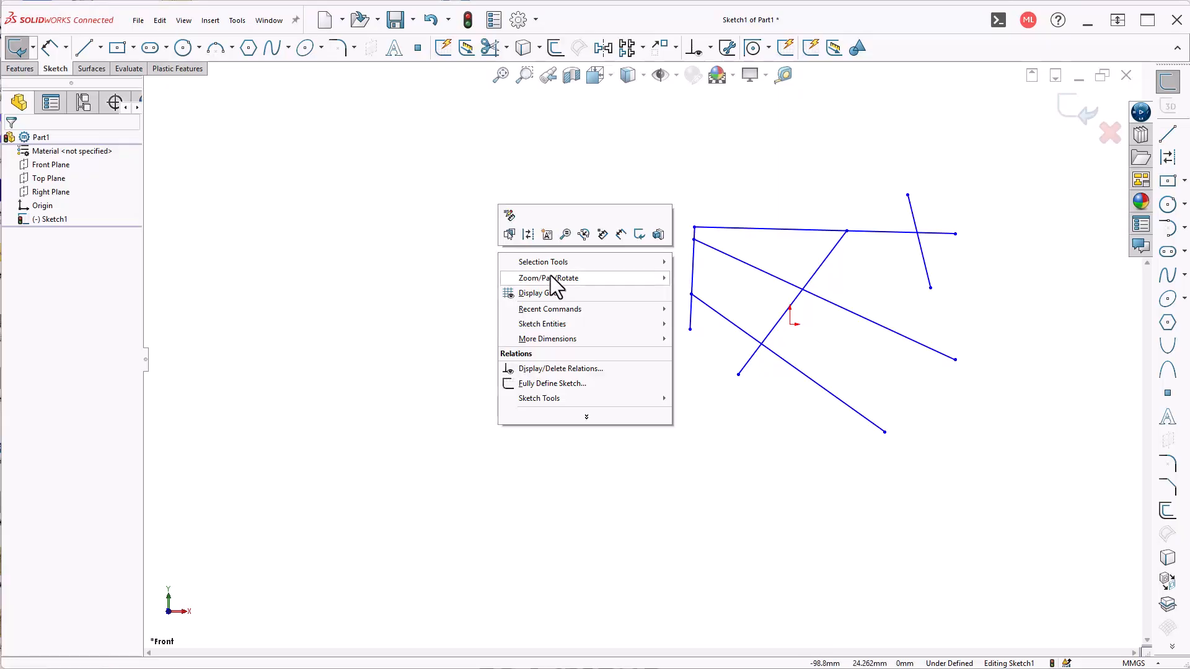
{"action": "mouse_move", "coordinate": [663, 307]}
{"action": "left_click", "coordinate": [769, 323]}
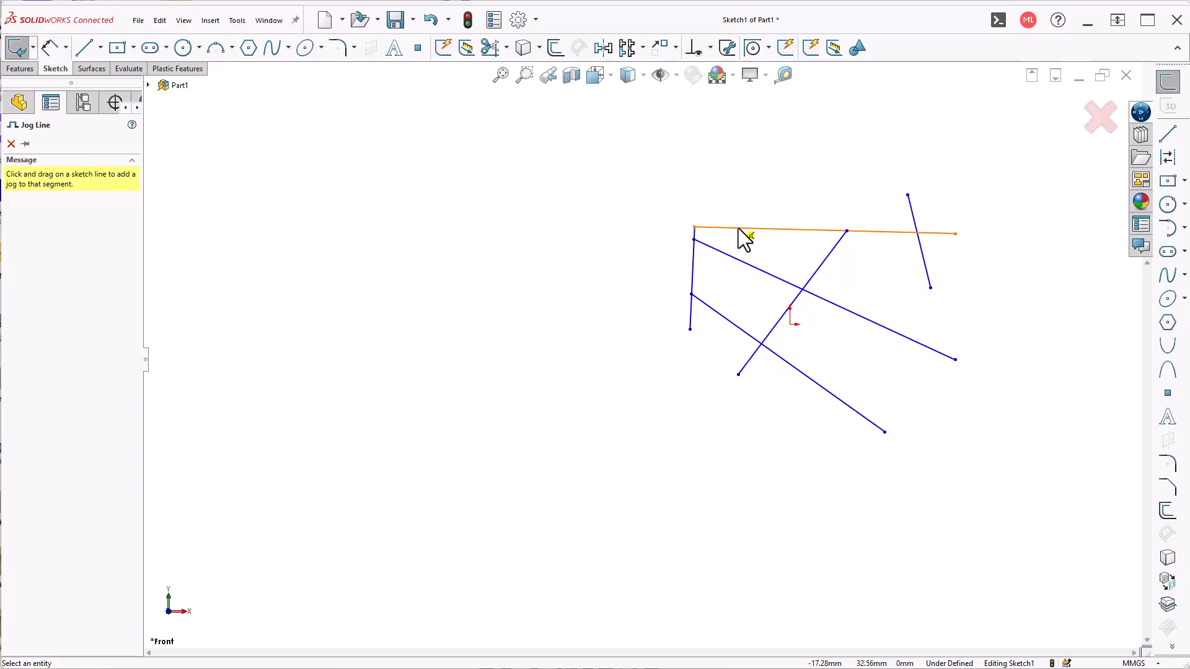
{"action": "left_click_drag", "start_coordinate": [742, 229], "coordinate": [815, 197]}
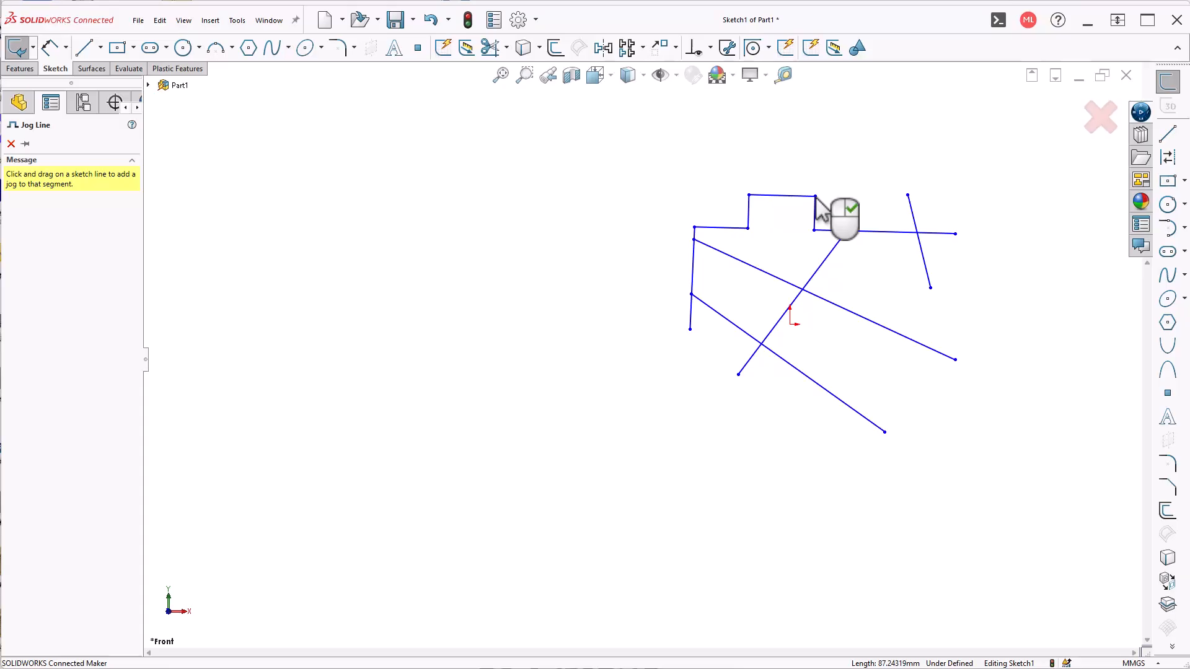
{"action": "key", "text": "Escape"}
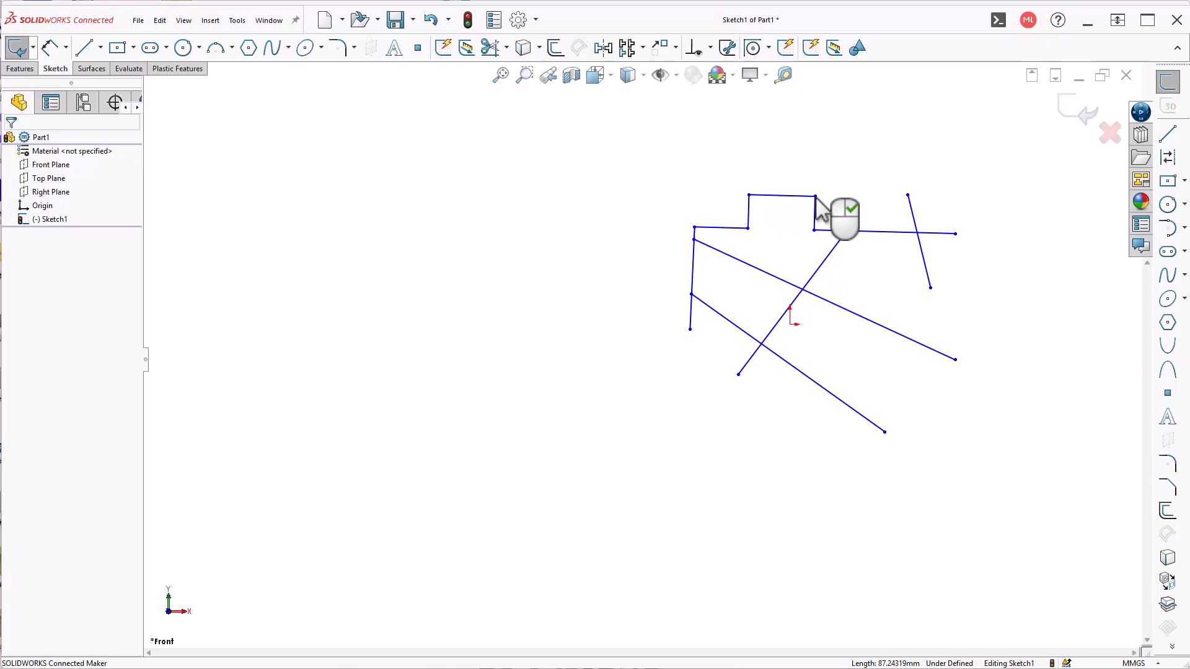
- Add a Jog Line offset up and to the right on the upper of the two long lines sloping down to the right
{"action": "right_click", "coordinate": [850, 257]}
{"action": "mouse_move", "coordinate": [886, 262]}
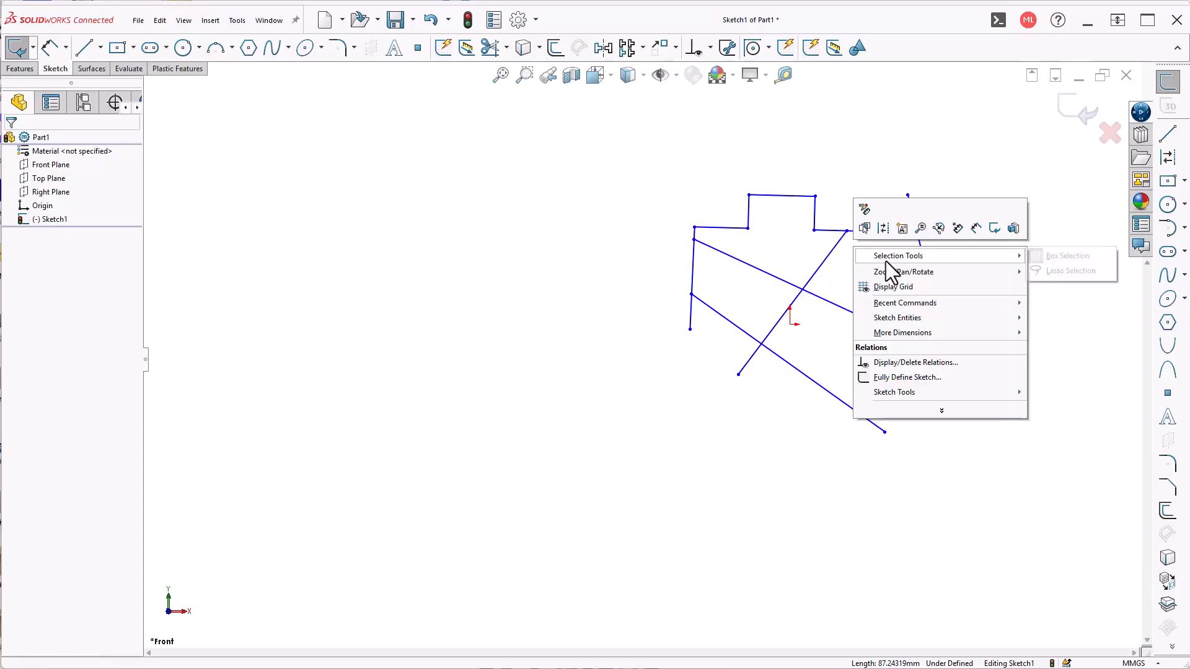
{"action": "key", "text": "Return"}
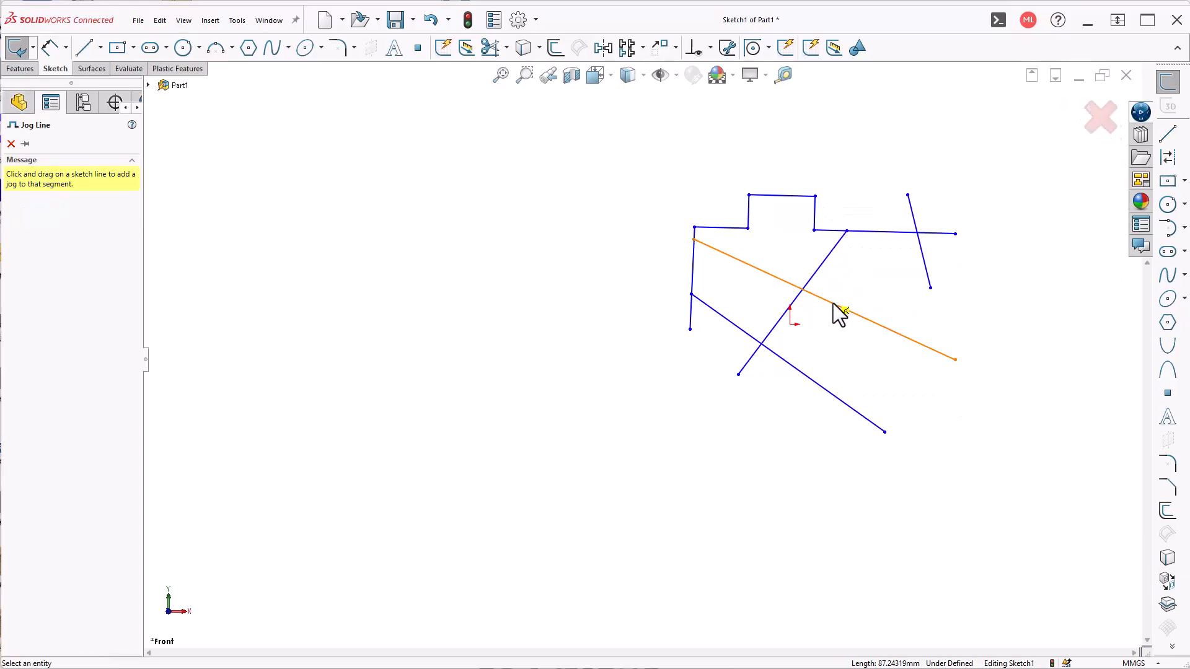
{"action": "left_click_drag", "start_coordinate": [832, 303], "coordinate": [909, 303]}
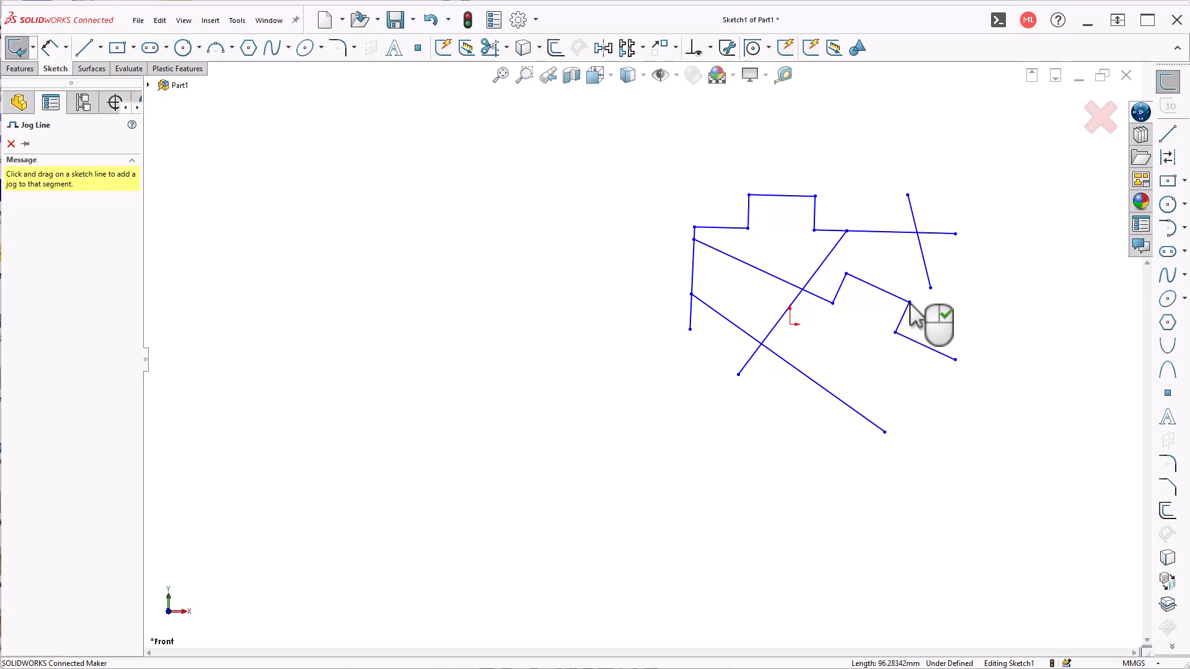
{"action": "key", "text": "Escape"}
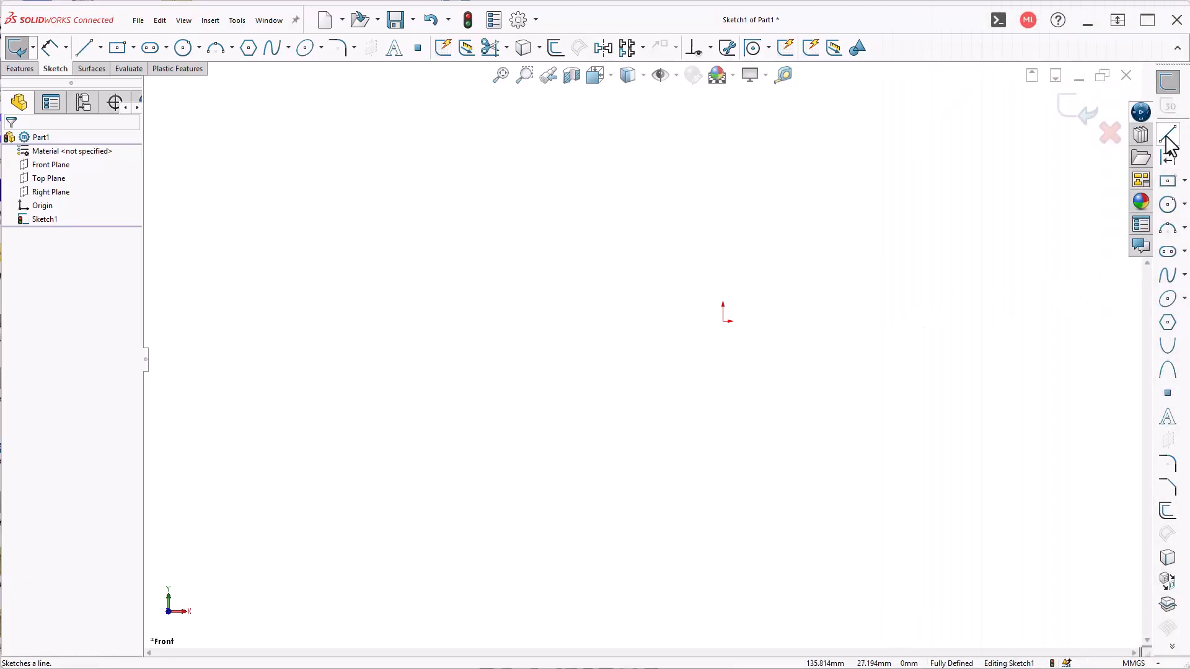
- Sketch a line about 52 mm long, rising slightly to the right above the origin, continued by two tangent arcs curving around the origin
{"action": "left_click", "coordinate": [1169, 144]}
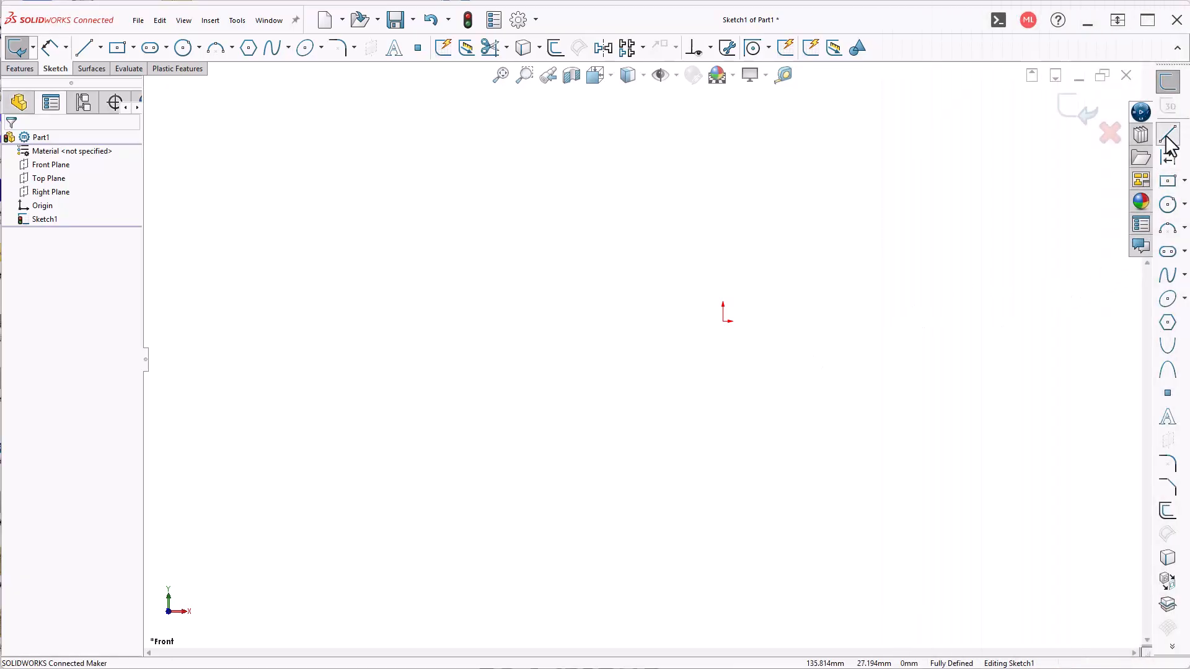
{"action": "left_click", "coordinate": [554, 241]}
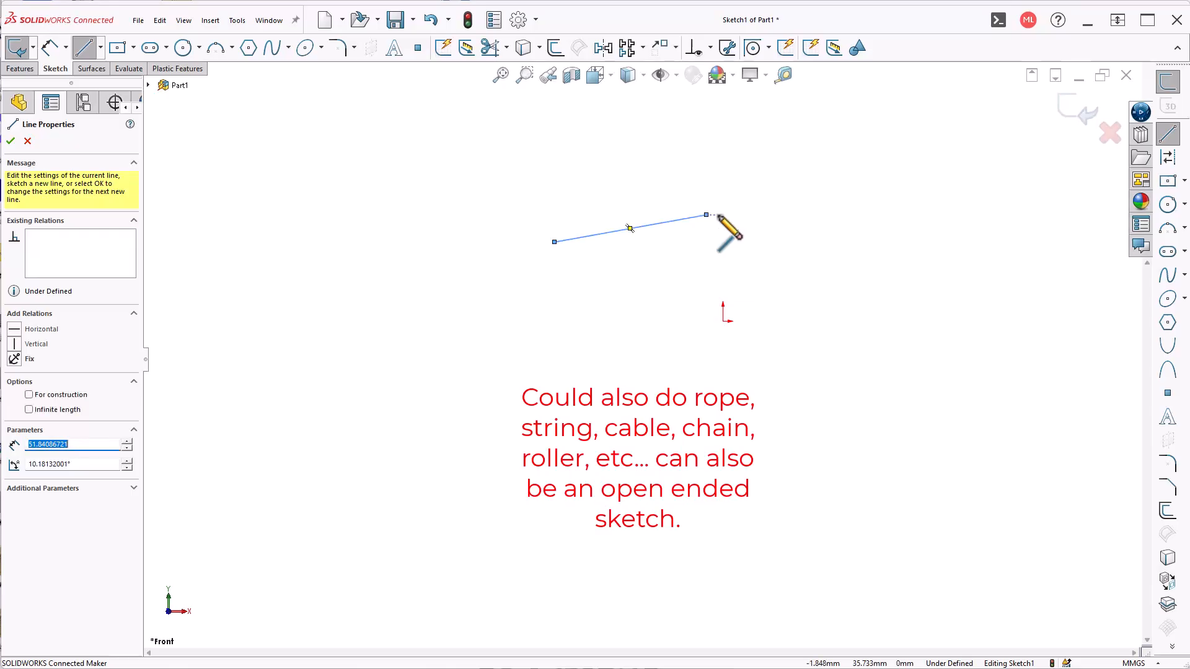
{"action": "left_click", "coordinate": [705, 215]}
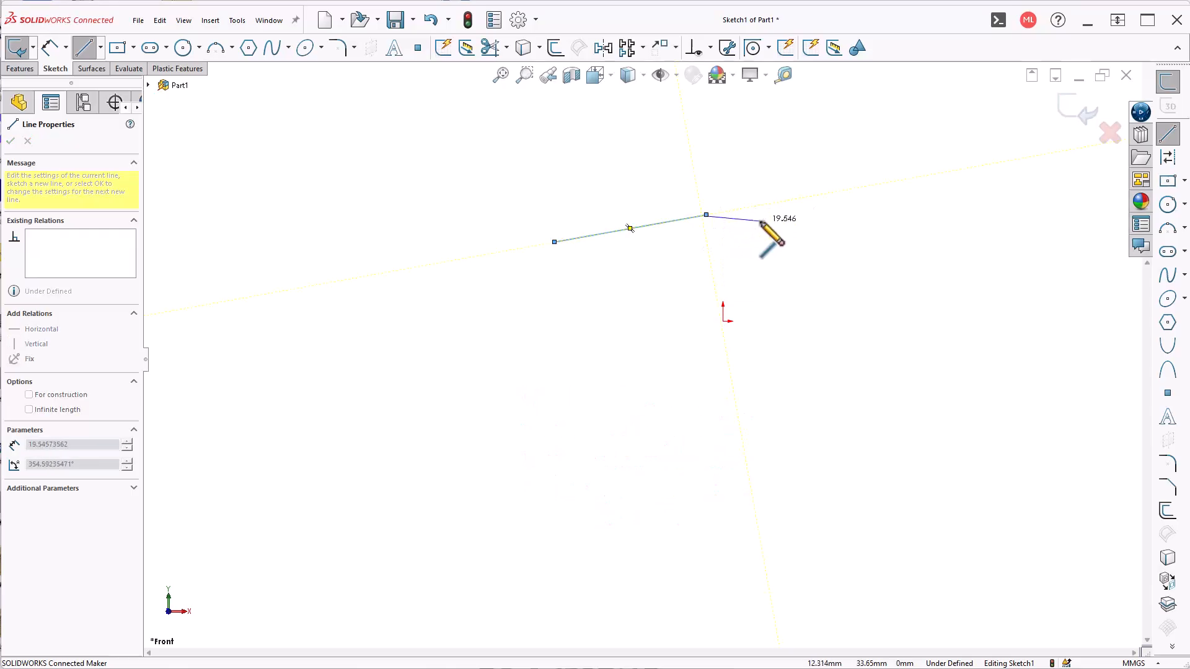
{"action": "key", "text": "a"}
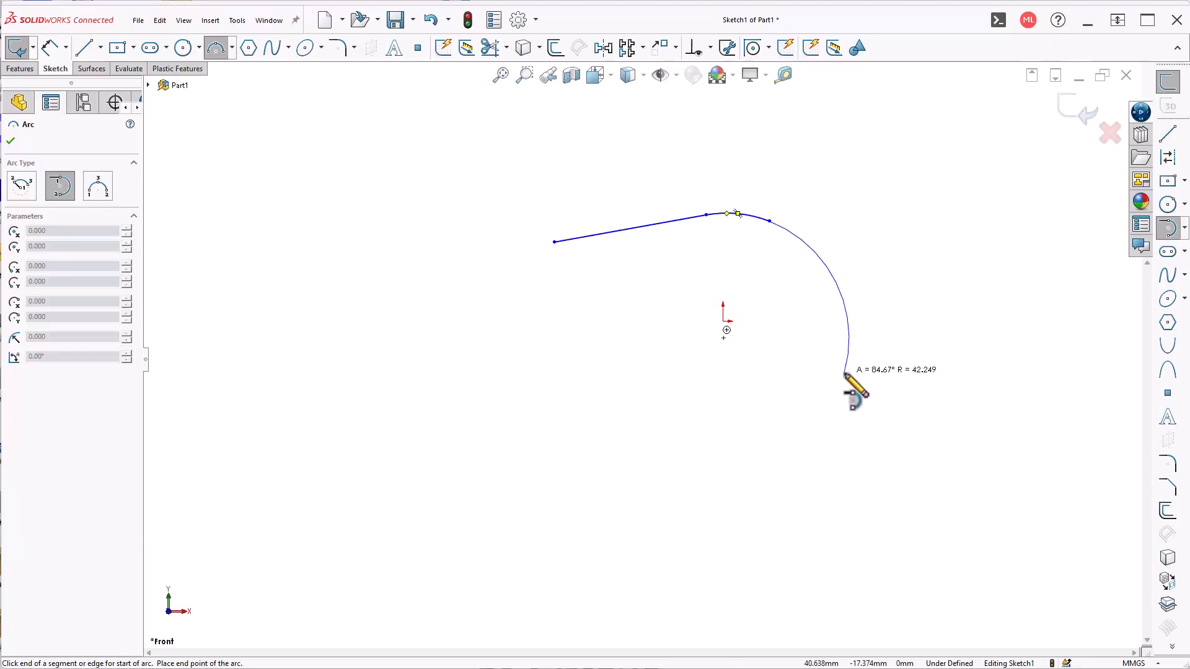
{"action": "left_click", "coordinate": [753, 423]}
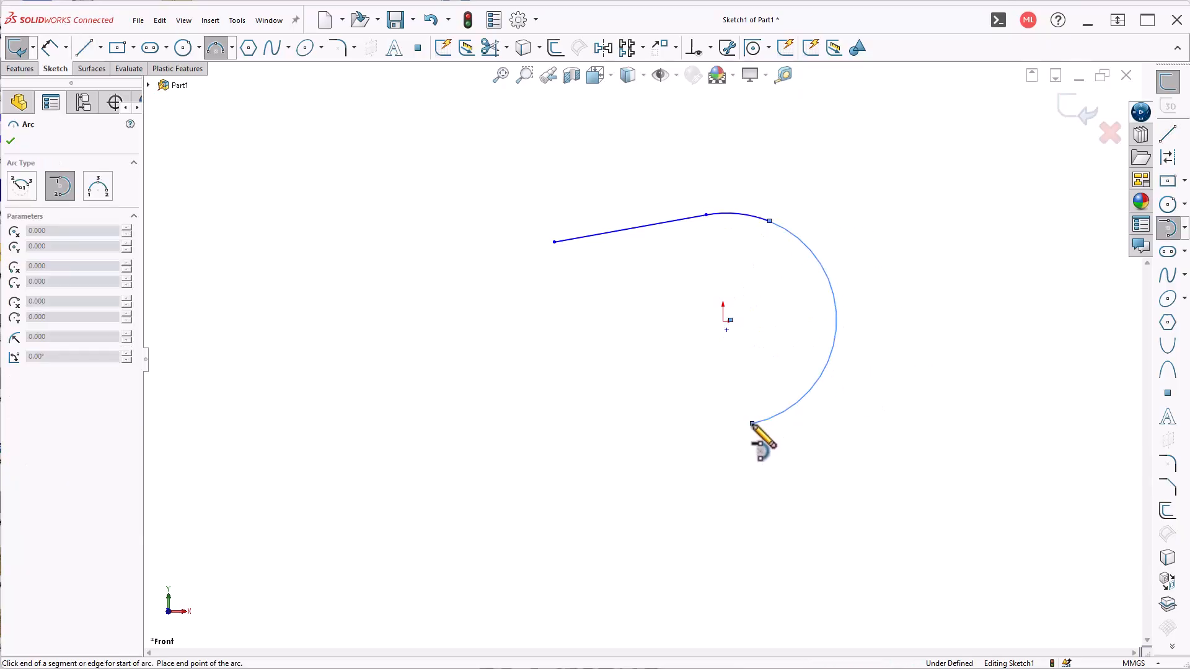
- Close the belt-shaped loop with a lower tangent arc, a line sloping up to the left, and an arc ending at the first line's start
{"action": "left_click", "coordinate": [753, 423]}
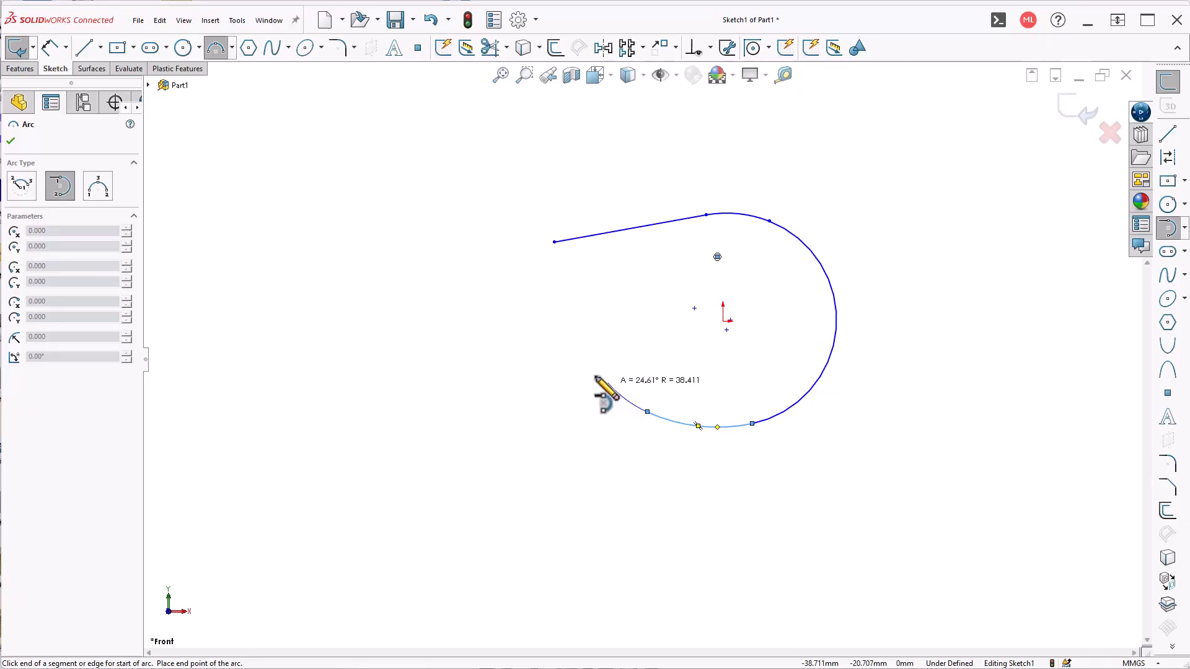
{"action": "left_click", "coordinate": [518, 353]}
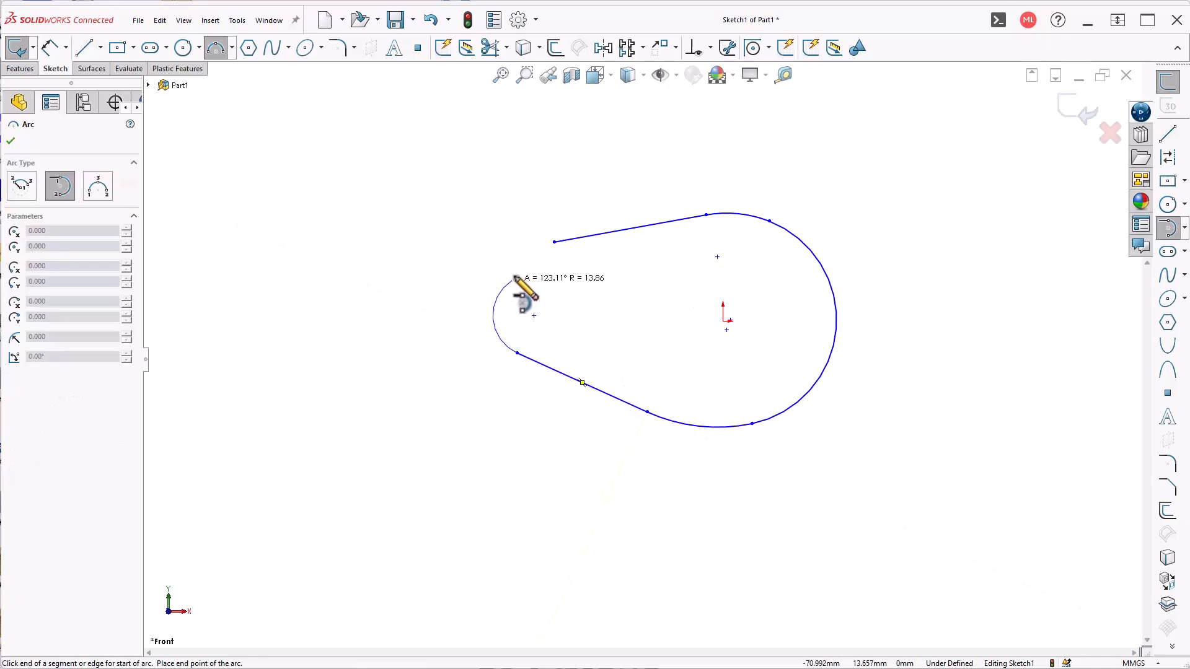
{"action": "left_click", "coordinate": [554, 241]}
{"action": "key", "text": "Escape"}
- Make the closing arc on the left tangent to the upper line at their shared endpoint
{"action": "left_click_drag", "start_coordinate": [577, 263], "coordinate": [539, 227]}
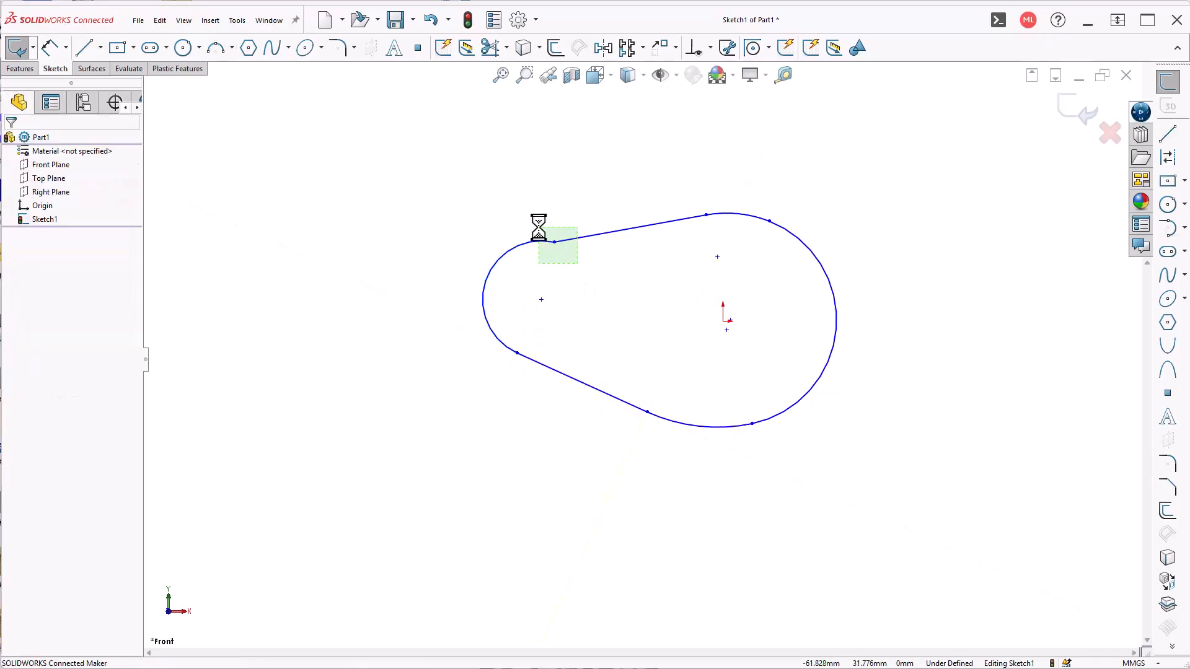
{"action": "left_click", "coordinate": [579, 174]}
{"action": "left_click", "coordinate": [616, 293]}
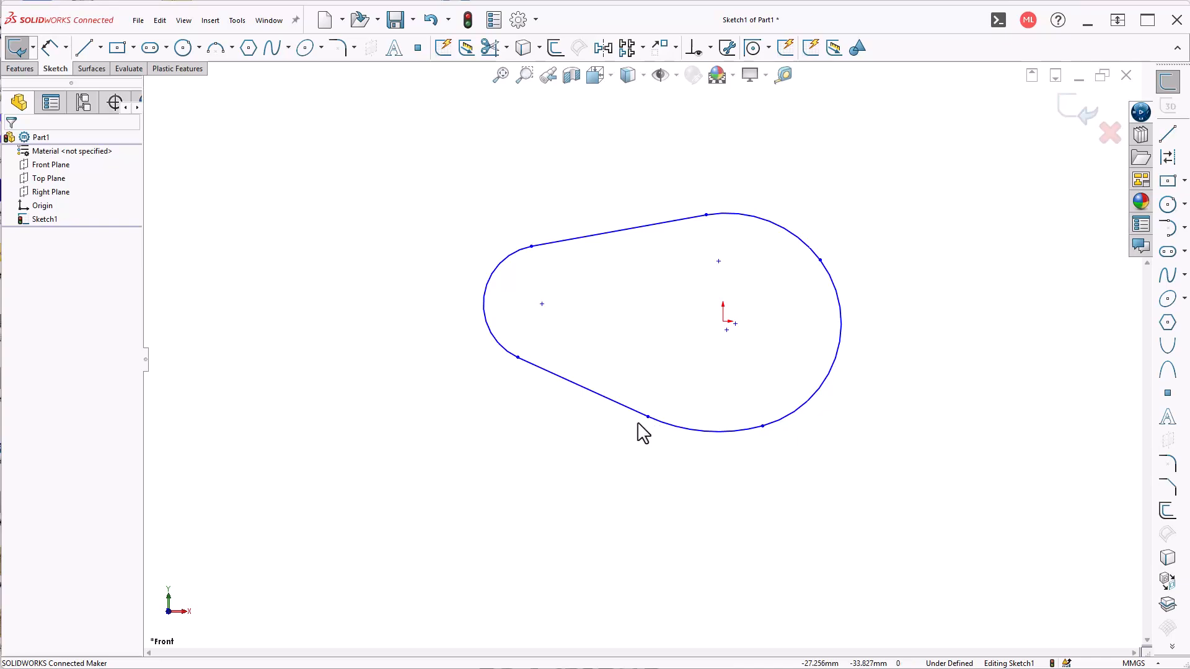
{"action": "left_click", "coordinate": [570, 382]}
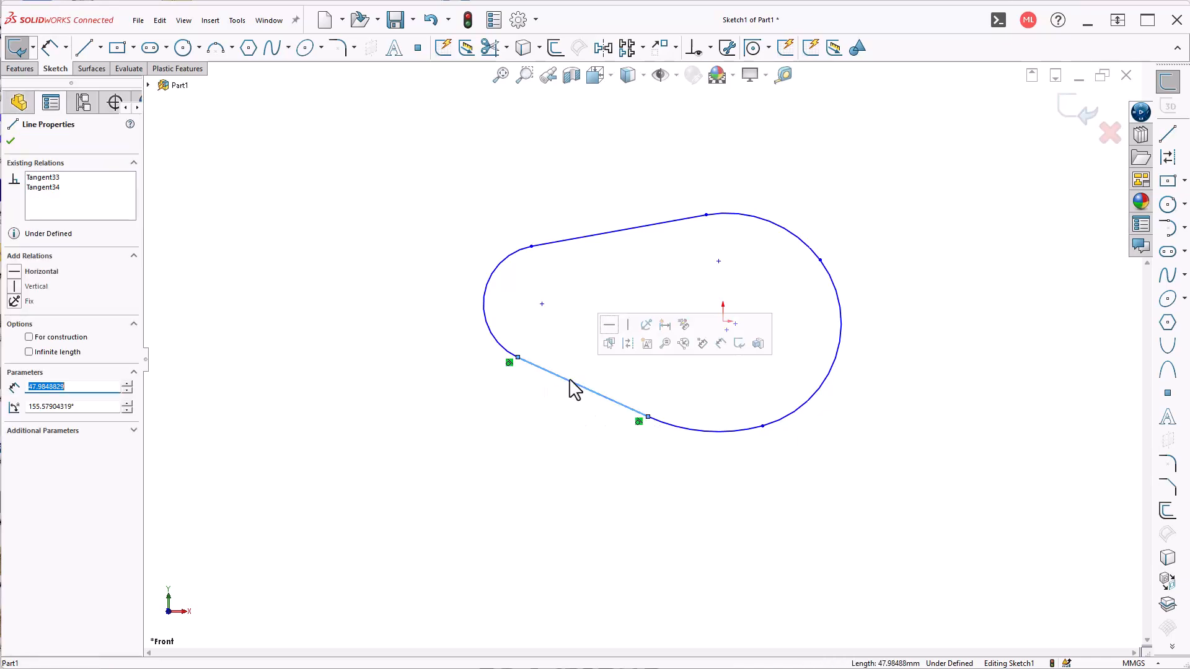
{"action": "key", "text": "z"}
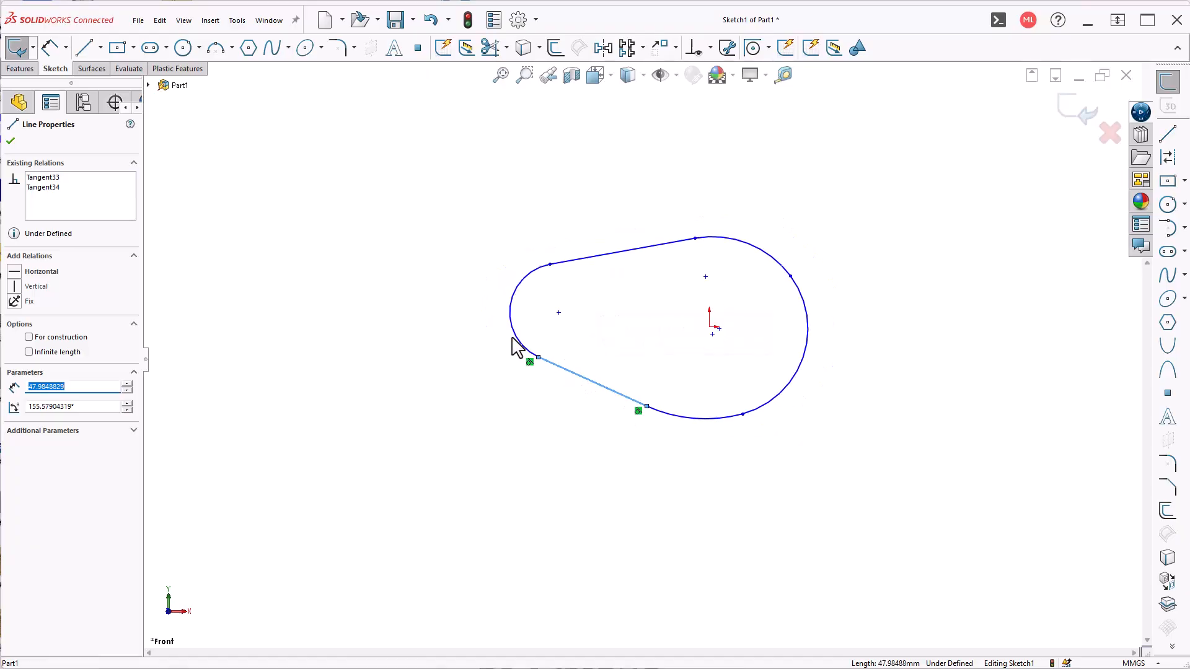
{"action": "left_click", "coordinate": [516, 339]}
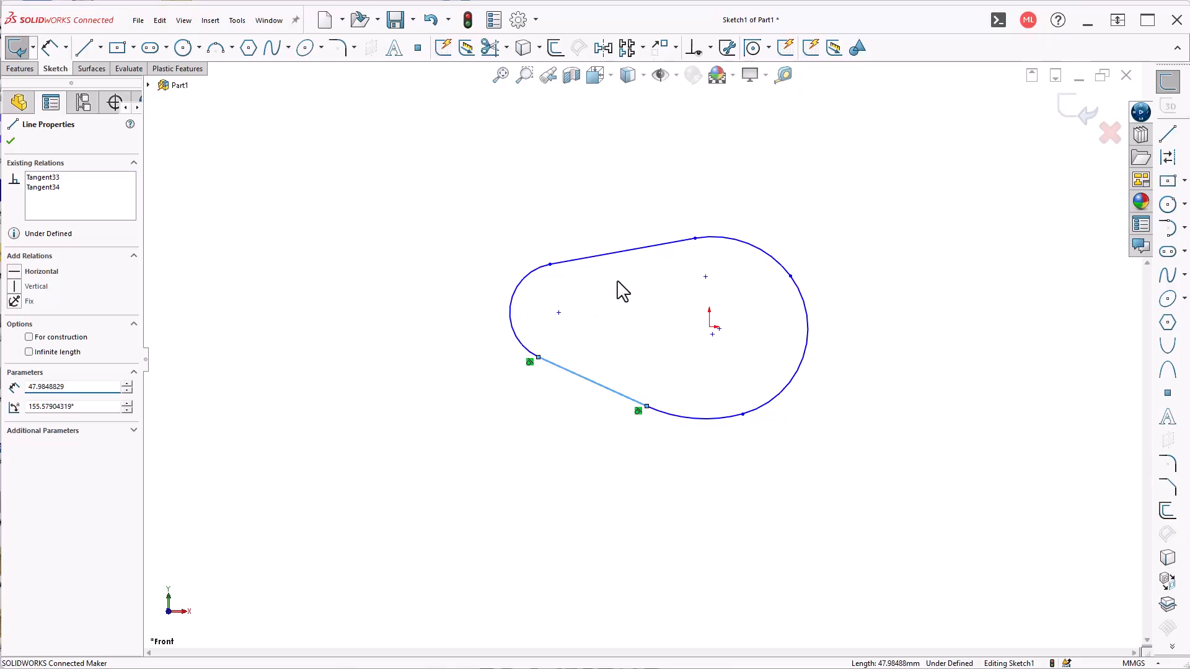
{"action": "left_click", "coordinate": [867, 363]}
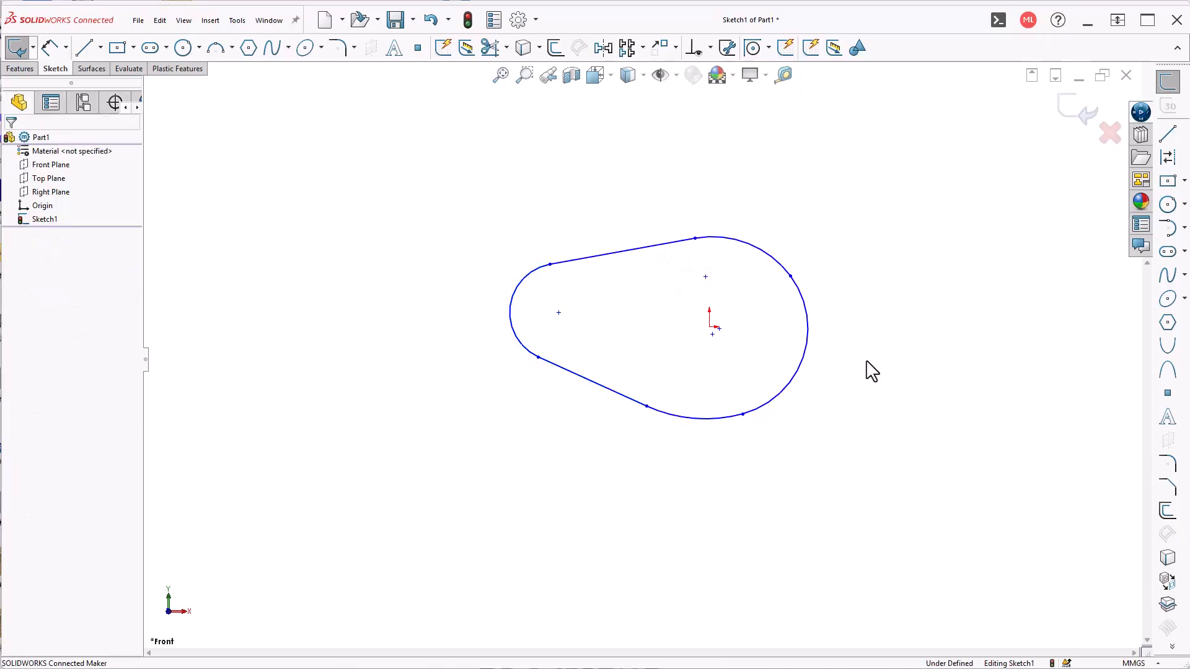
- Turn the two lines and four arcs of the closed loop into a single path with Make Path, and exit the sketch
{"action": "left_click", "coordinate": [239, 21]}
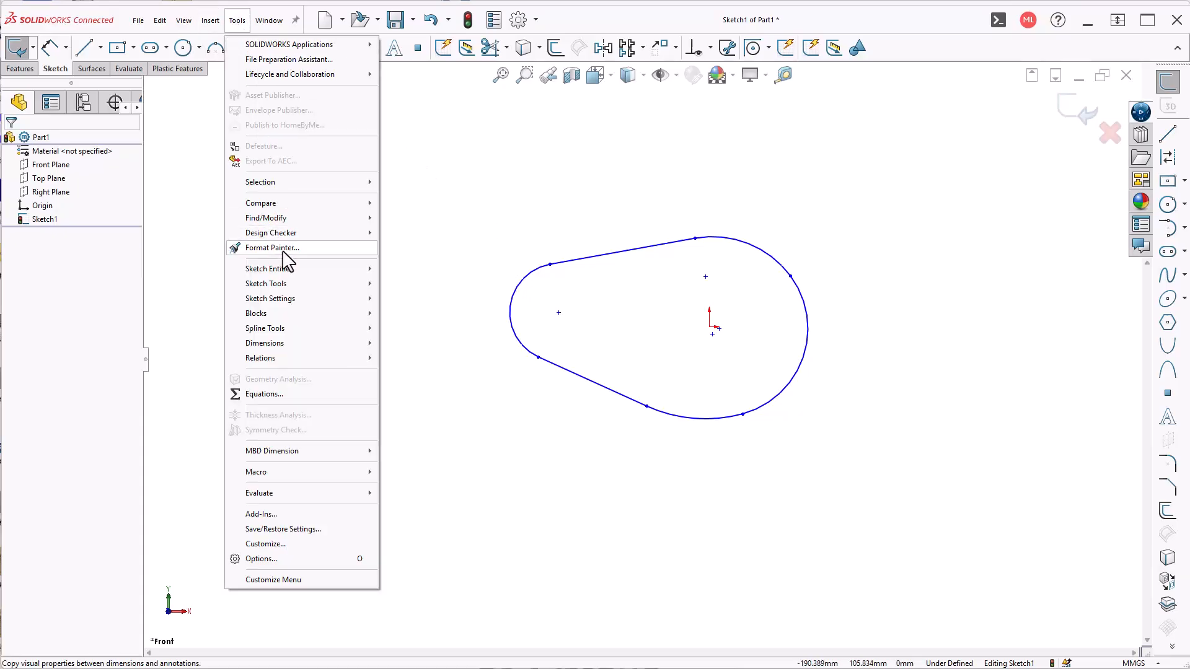
{"action": "mouse_move", "coordinate": [281, 280]}
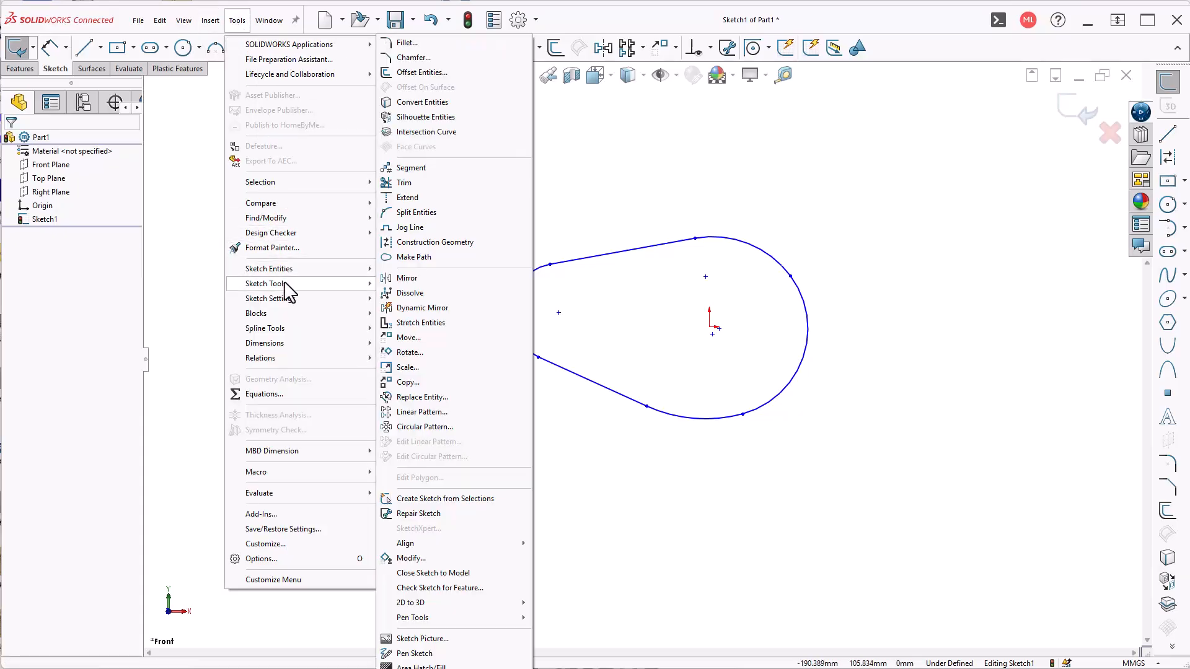
{"action": "left_click", "coordinate": [441, 256]}
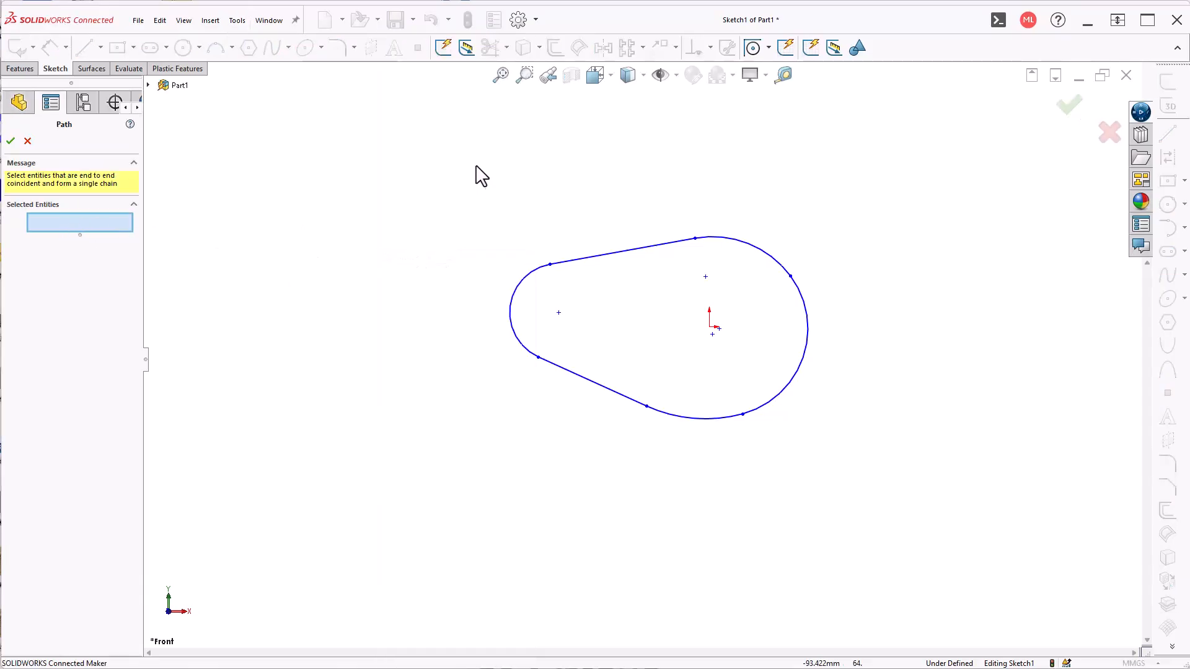
{"action": "mouse_move", "coordinate": [476, 158]}
{"action": "left_mouse_down"}
{"action": "mouse_move", "coordinate": [625, 364]}
{"action": "mouse_move", "coordinate": [798, 483]}
{"action": "mouse_move", "coordinate": [867, 485]}
{"action": "left_mouse_up"}
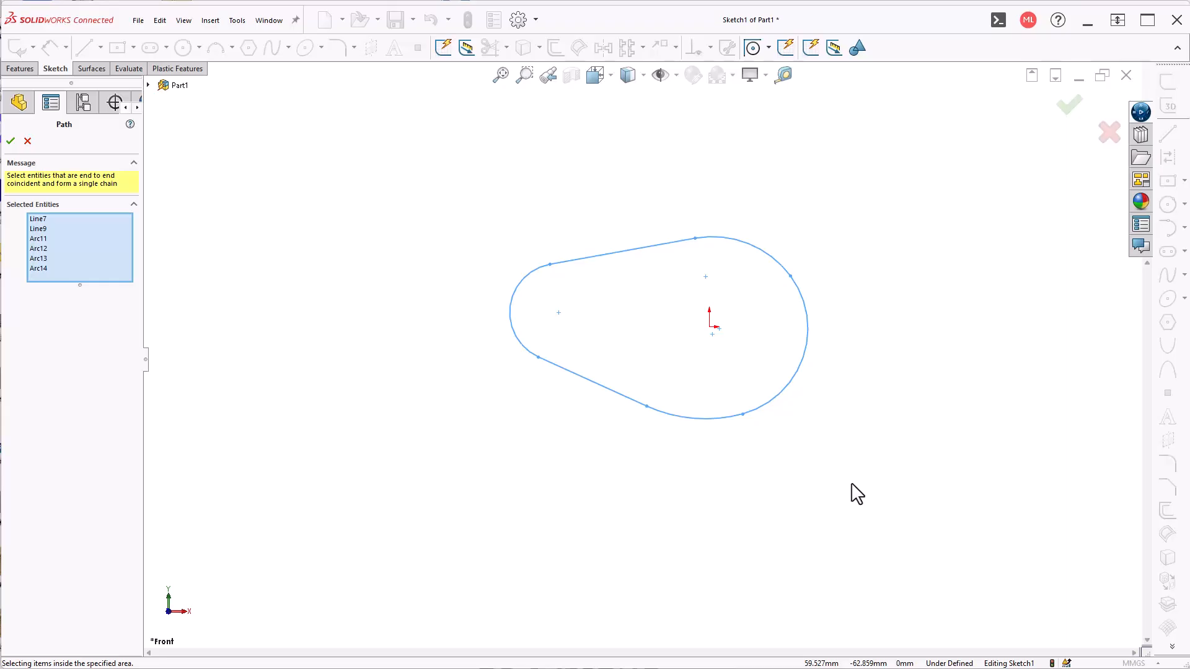
{"action": "left_click", "coordinate": [10, 141]}
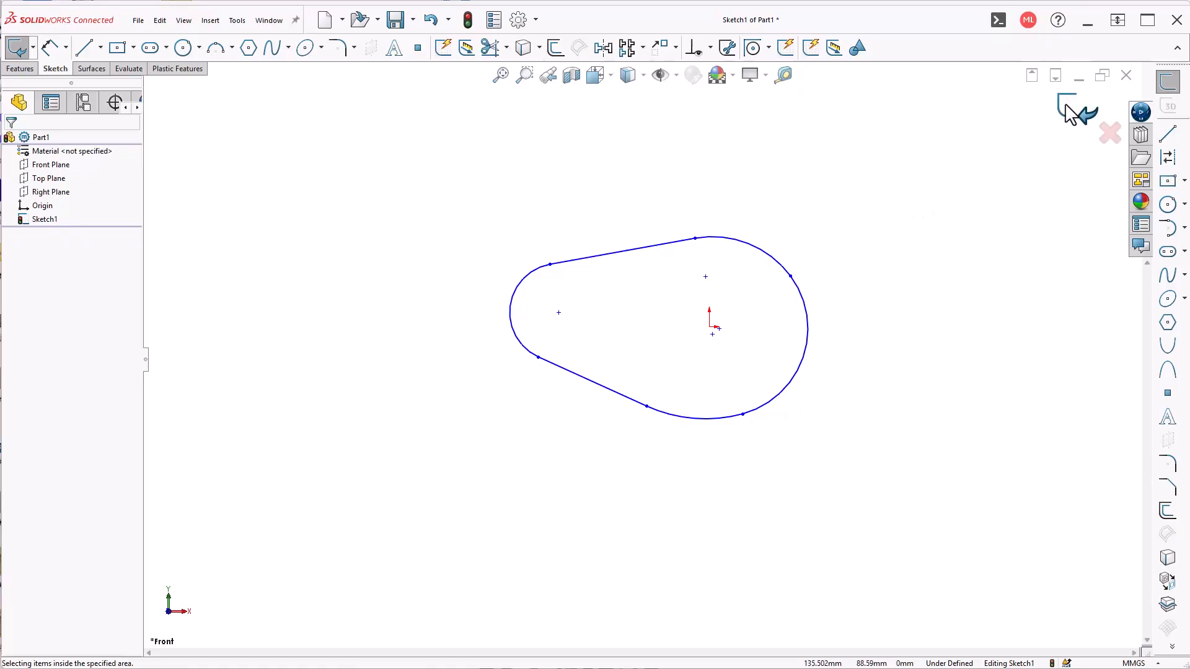
{"action": "left_click", "coordinate": [1068, 111]}
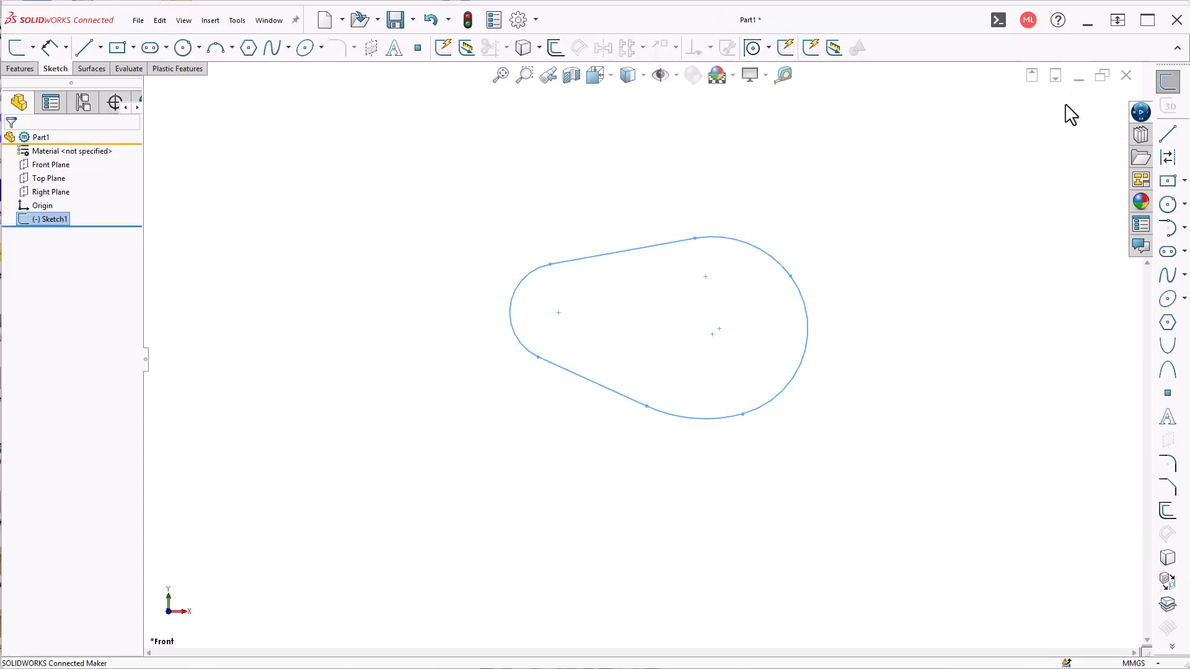